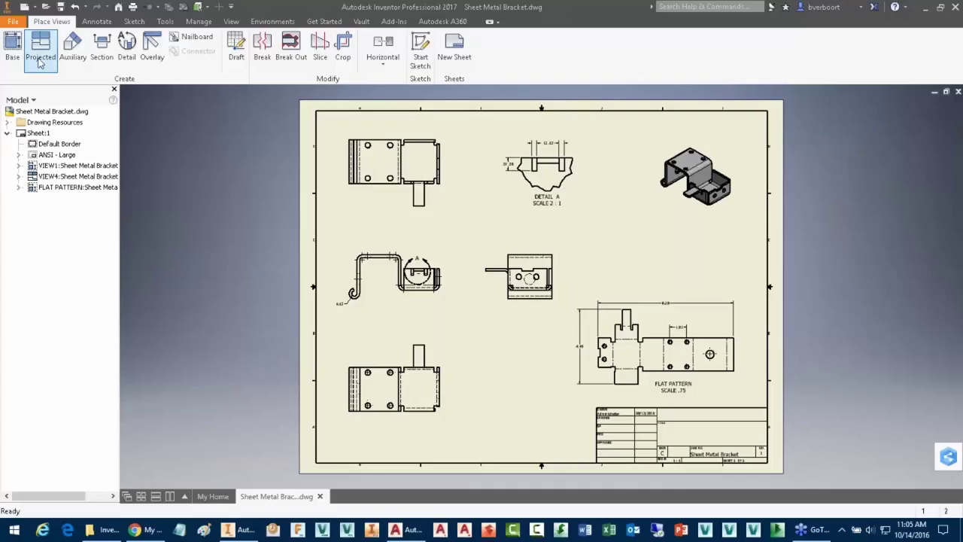
pyautogui.click(36, 8)
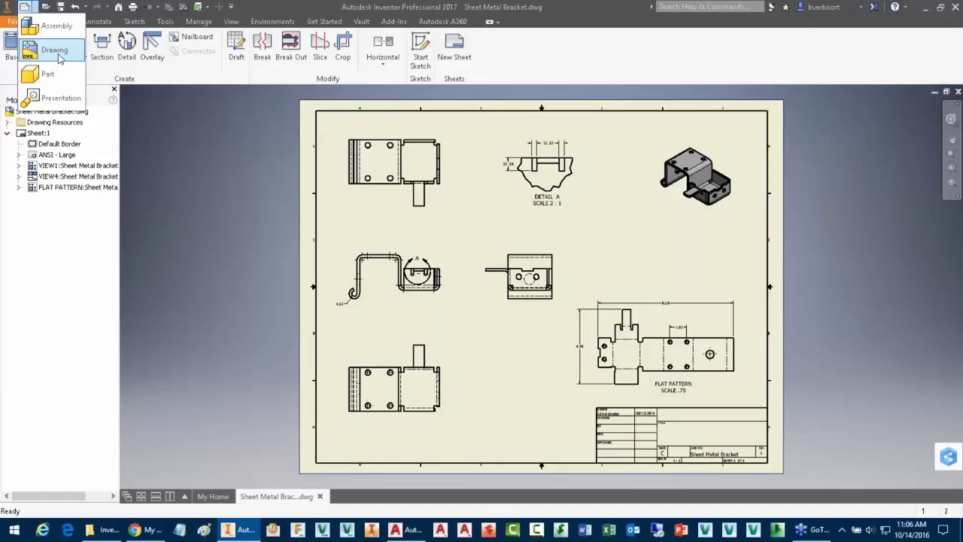
pyautogui.click(215, 329)
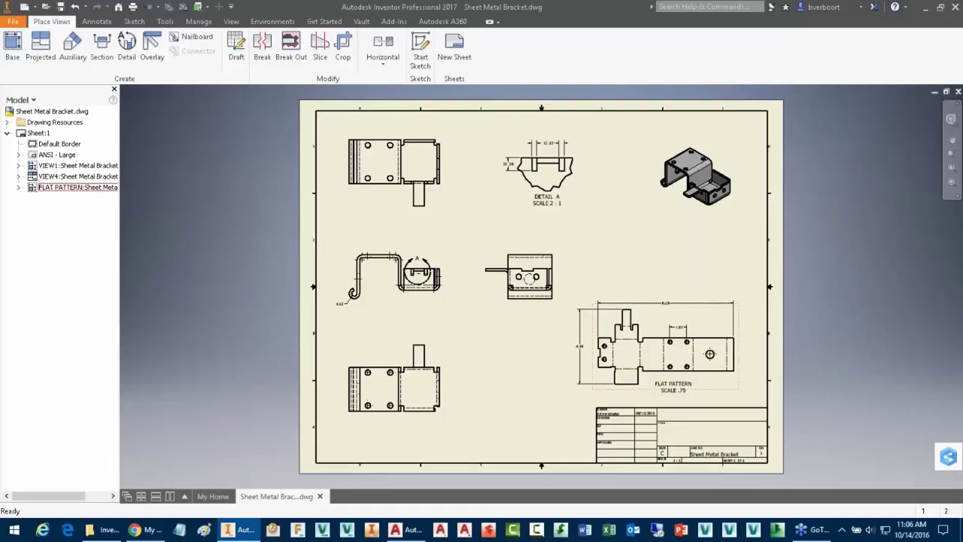
# Insert the flat pattern view into the drawing's AutoCAD model space
pyautogui.click(717, 380)
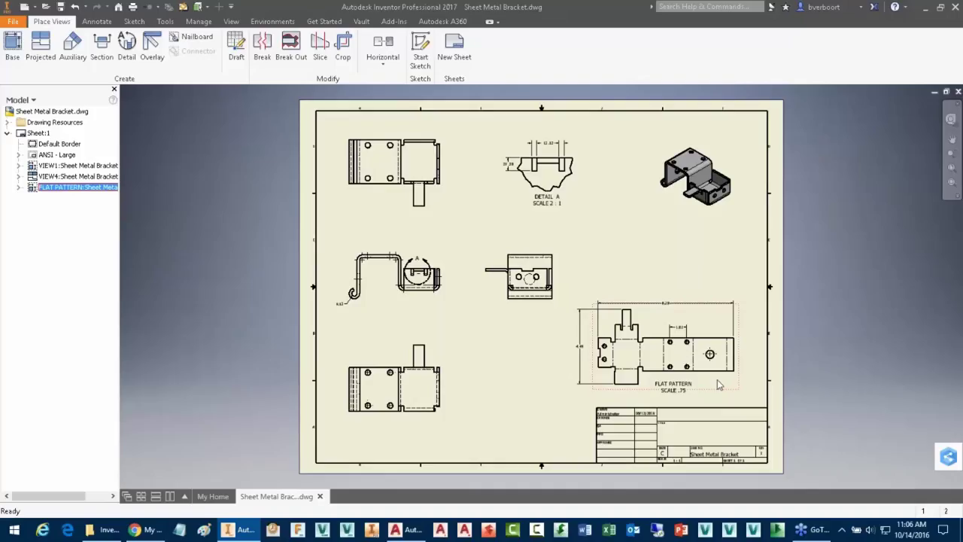
pyautogui.rightClick(717, 379)
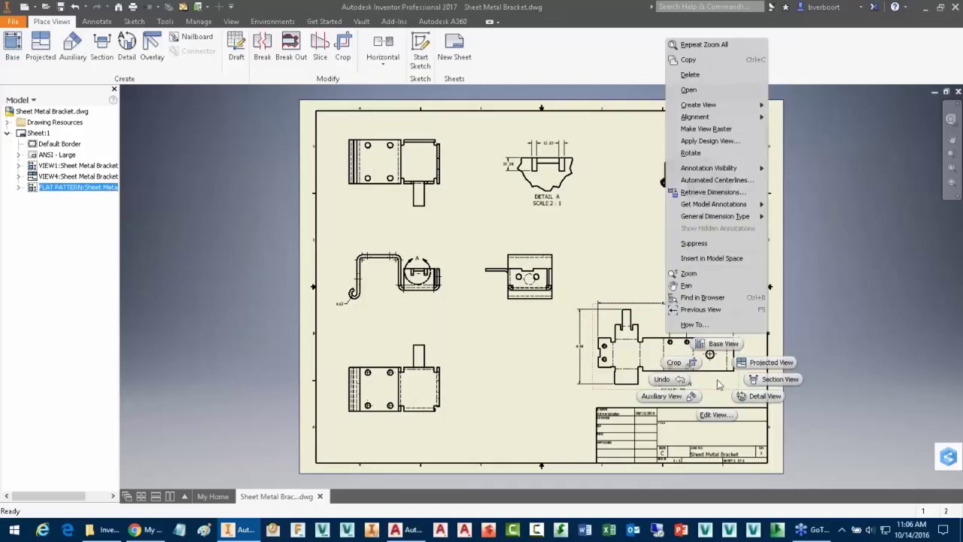
pyautogui.click(703, 259)
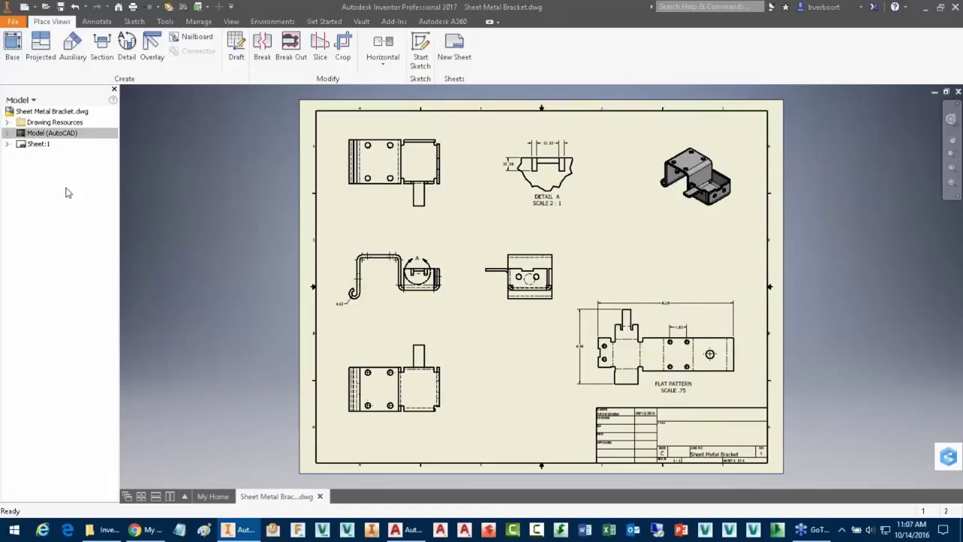
# Expand Model (AutoCAD) and its AutoCAD Blocks folder to inspect the block created from the flat pattern
pyautogui.click(7, 133)
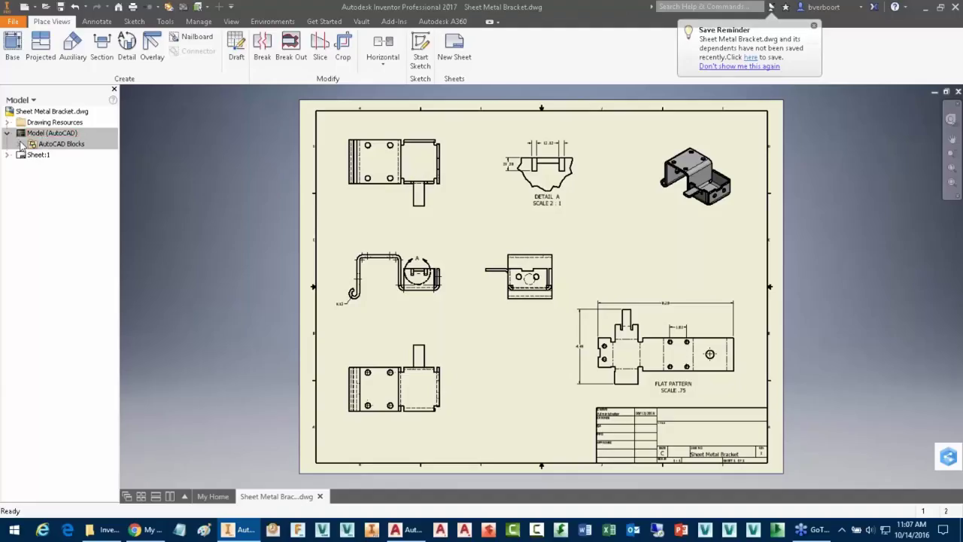
pyautogui.click(19, 145)
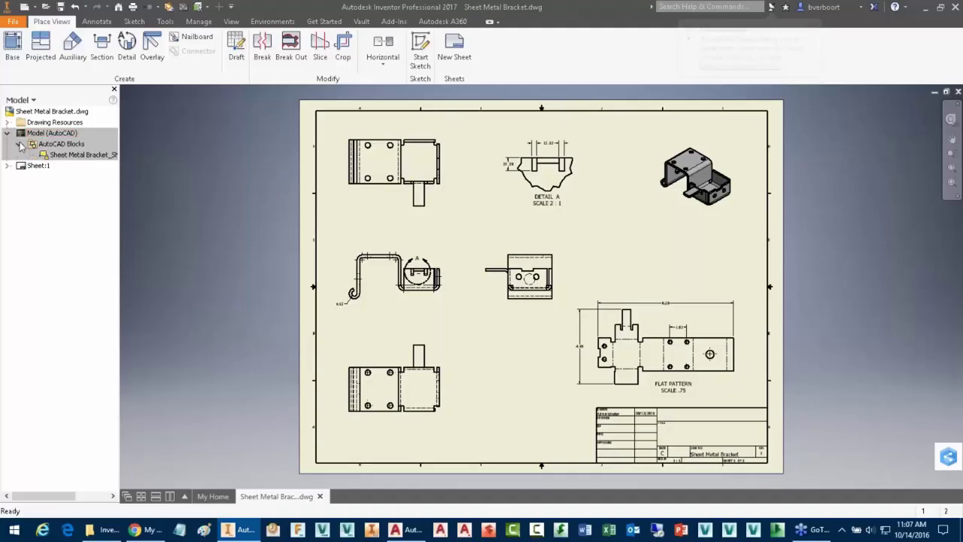
pyautogui.click(73, 156)
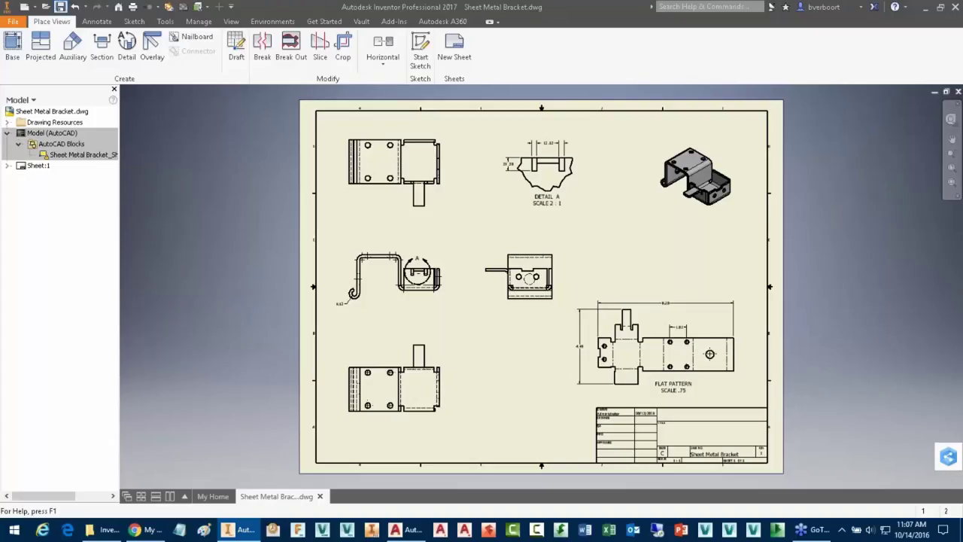
# Close the drawing in Inventor and open Sheet Metal Bracket.dwg from the 02-Sheet Formats folder in AutoCAD
pyautogui.click(959, 91)
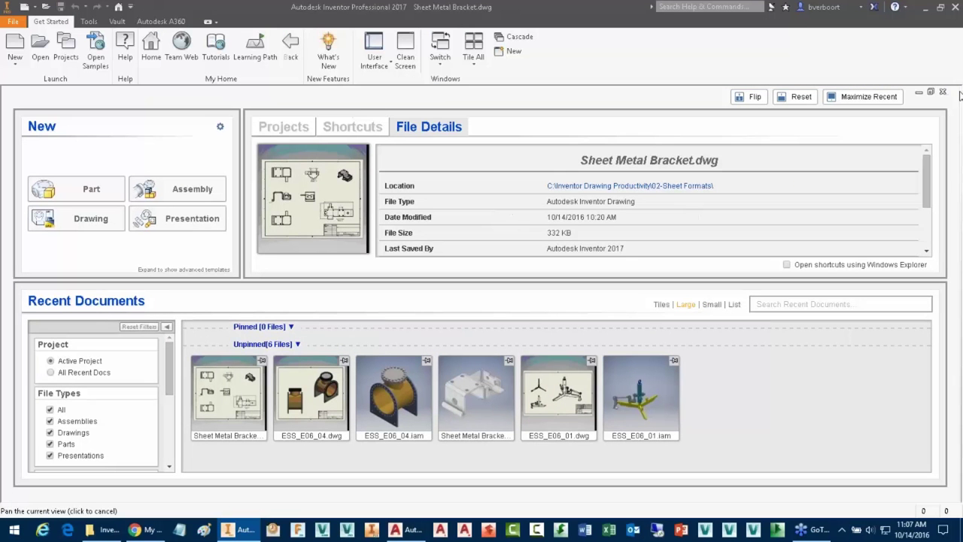
pyautogui.click(410, 530)
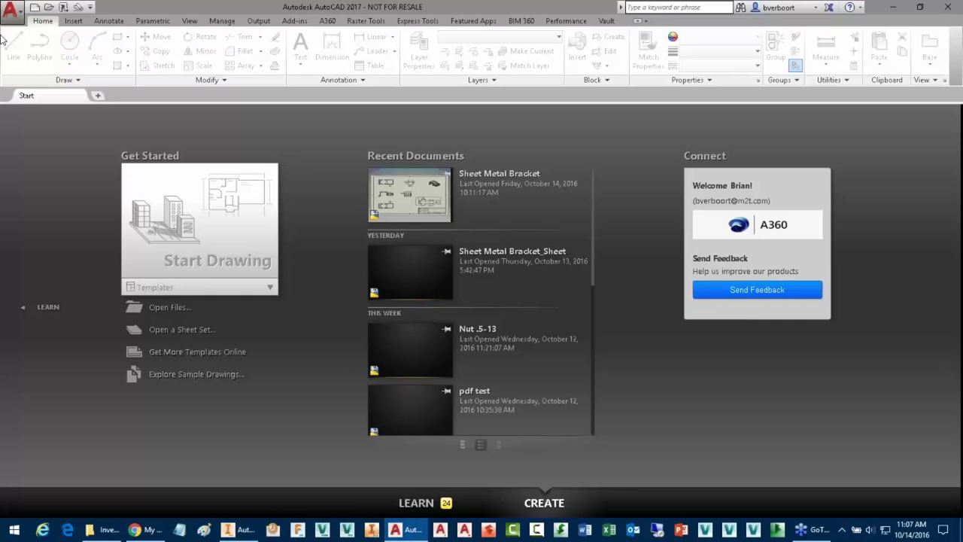
pyautogui.click(48, 9)
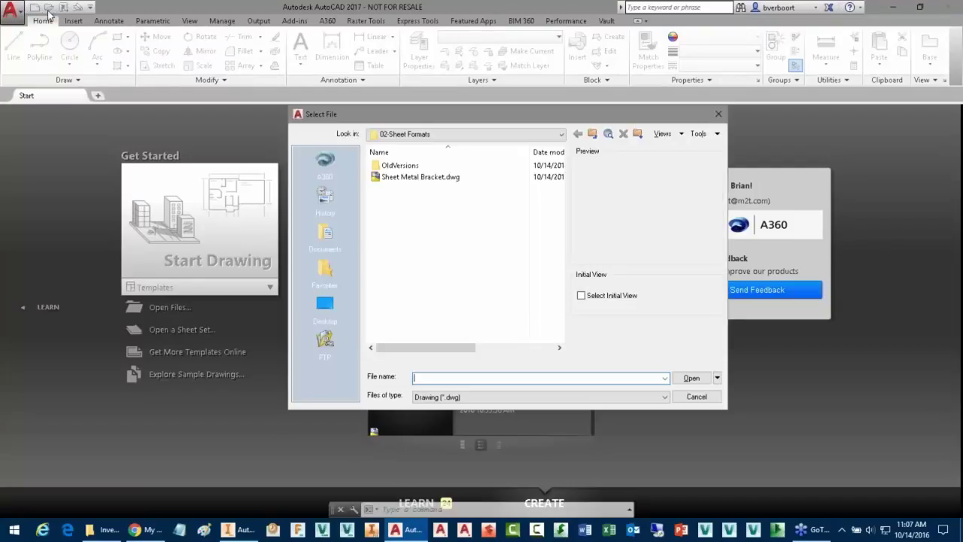
pyautogui.click(420, 178)
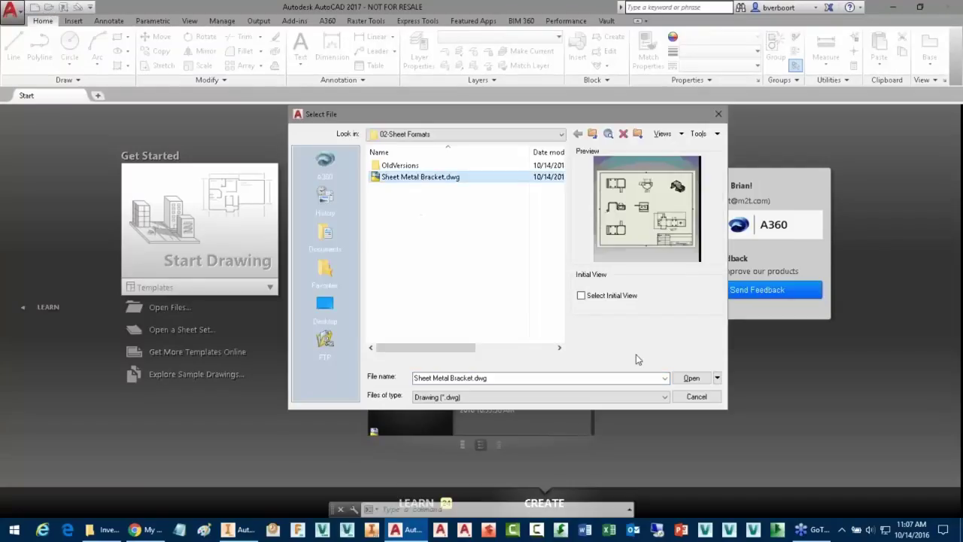
pyautogui.click(691, 378)
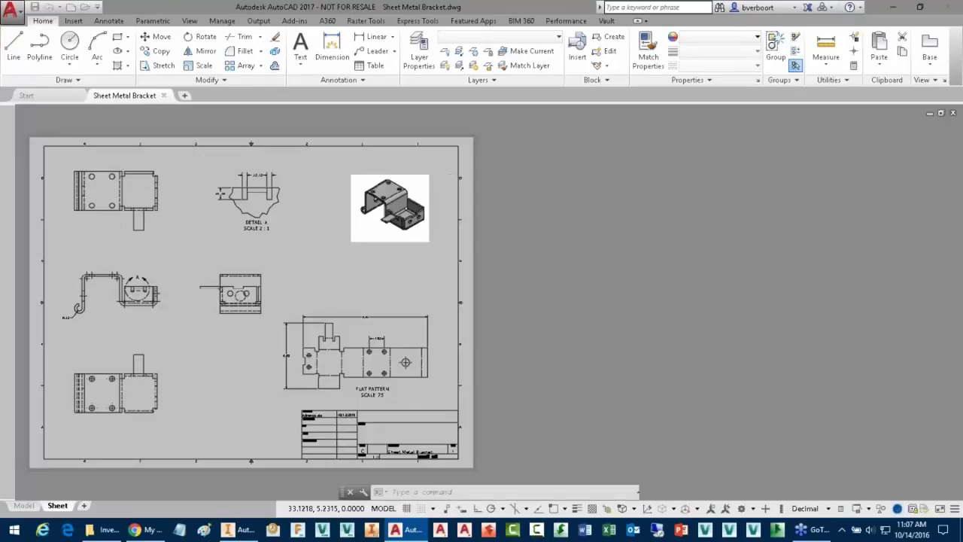
# Look over the sheet layout, switch to model space and examine the whole flat pattern there
pyautogui.moveTo(640, 369)
pyautogui.mouseDown(button='middle')
pyautogui.moveTo(837, 350)
pyautogui.moveTo(874, 370)
pyautogui.mouseUp(button='middle')
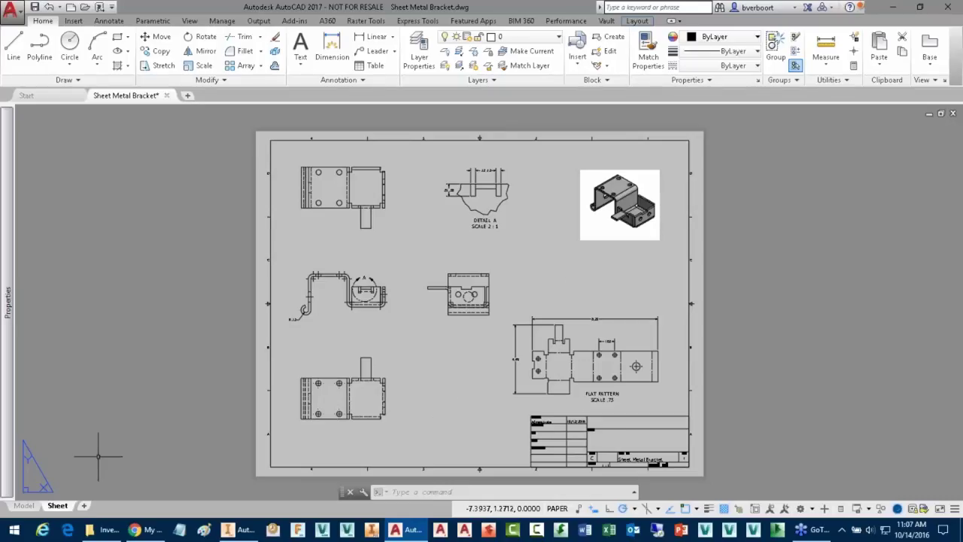
pyautogui.moveTo(64, 503)
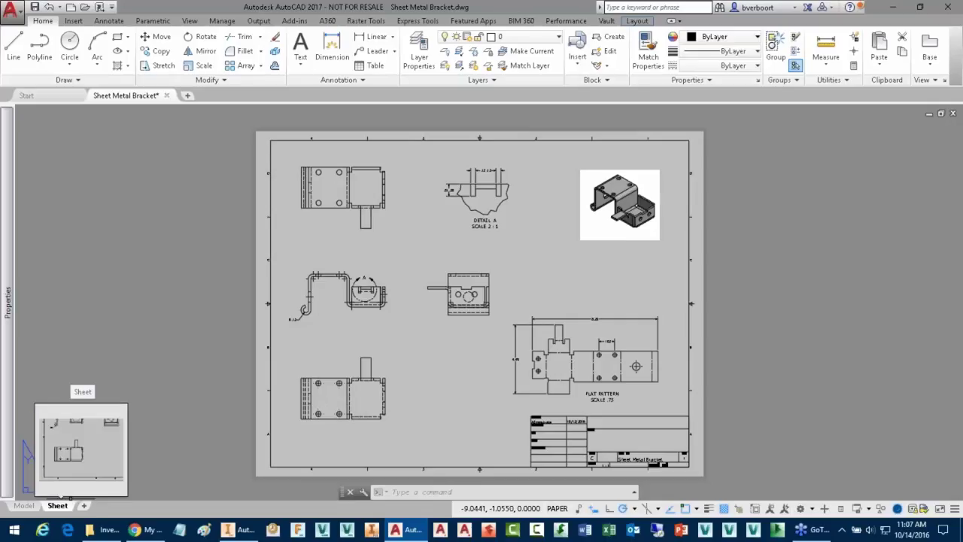
pyautogui.click(25, 506)
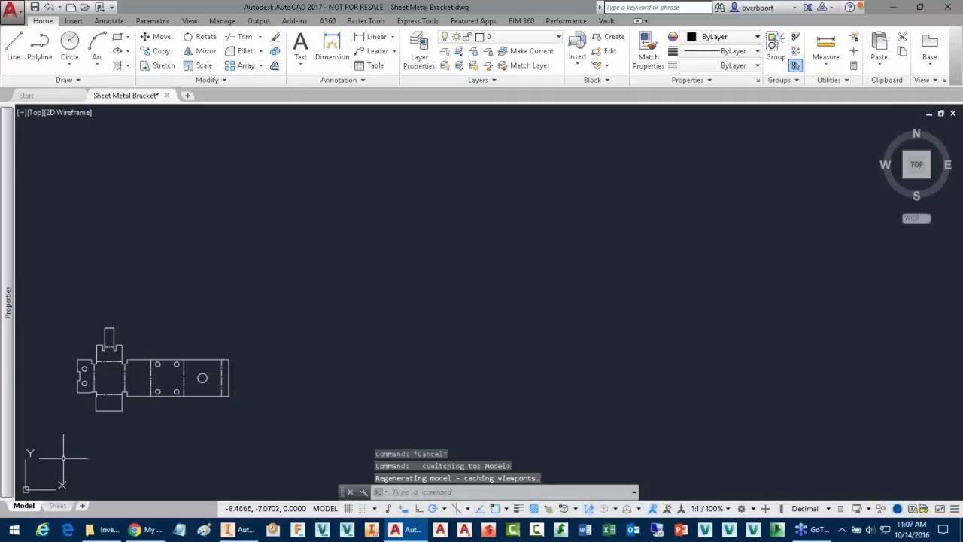
pyautogui.moveTo(96, 406)
pyautogui.mouseDown(button='middle')
pyautogui.moveTo(246, 368)
pyautogui.moveTo(326, 314)
pyautogui.mouseUp(button='middle')
pyautogui.scroll(5, 325, 314)
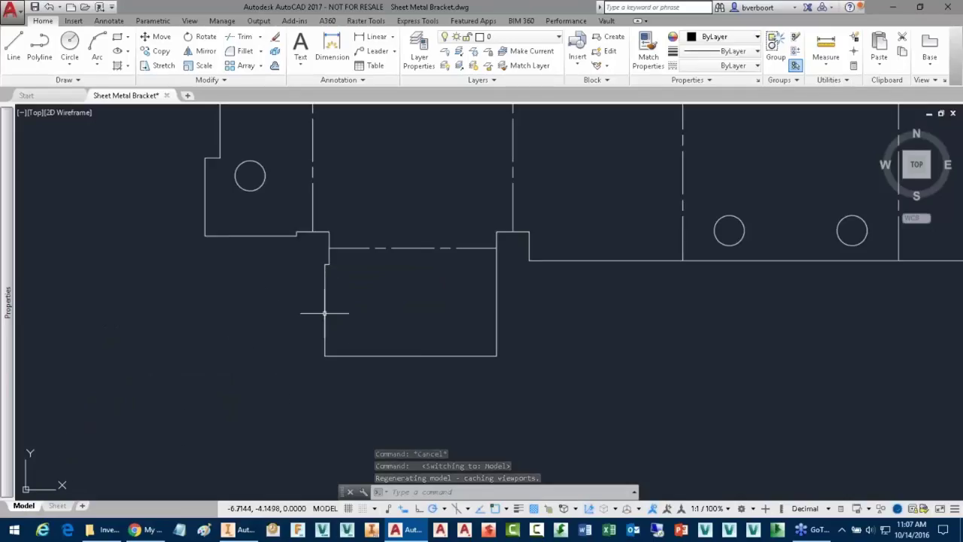
pyautogui.middleClick(325, 314)
pyautogui.middleClick(325, 314)
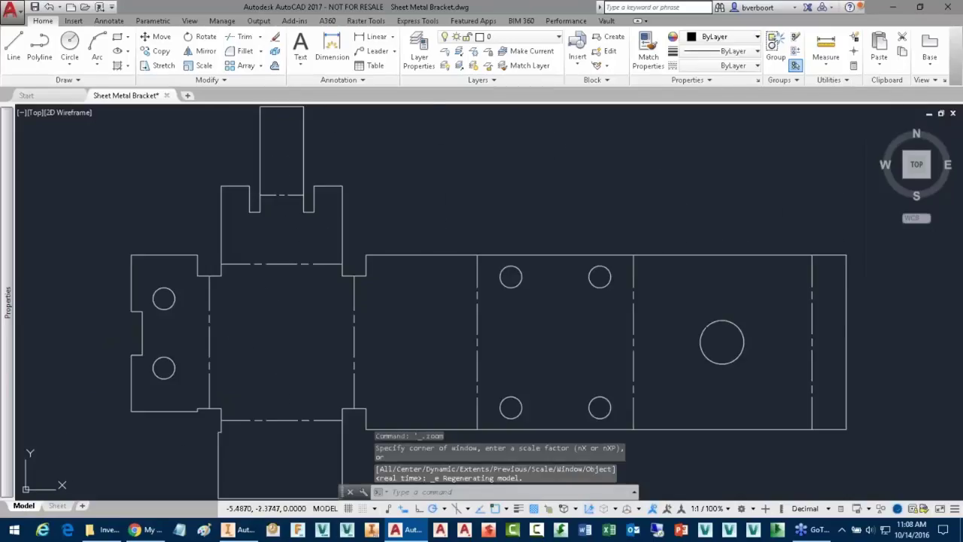
pyautogui.scroll(-2, 325, 313)
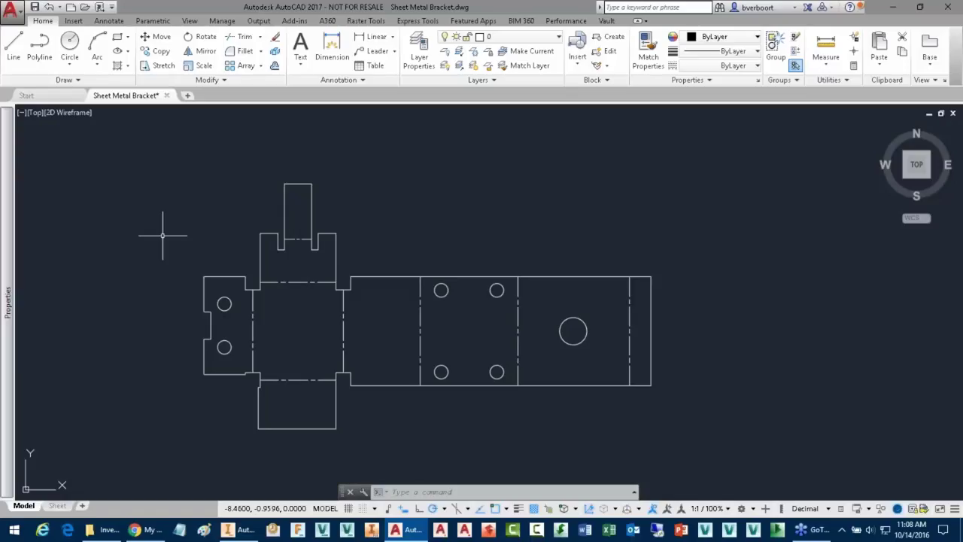
# Add a horizontal linear dimension across the end edge of the flat pattern's narrow tab, placed above the tab
pyautogui.click(376, 40)
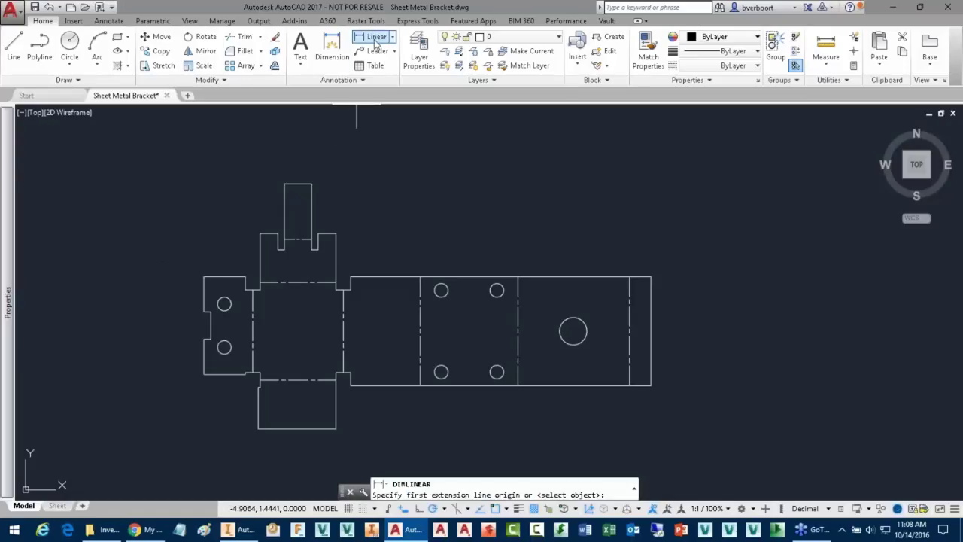
pyautogui.click(285, 184)
pyautogui.click(310, 184)
pyautogui.click(308, 157)
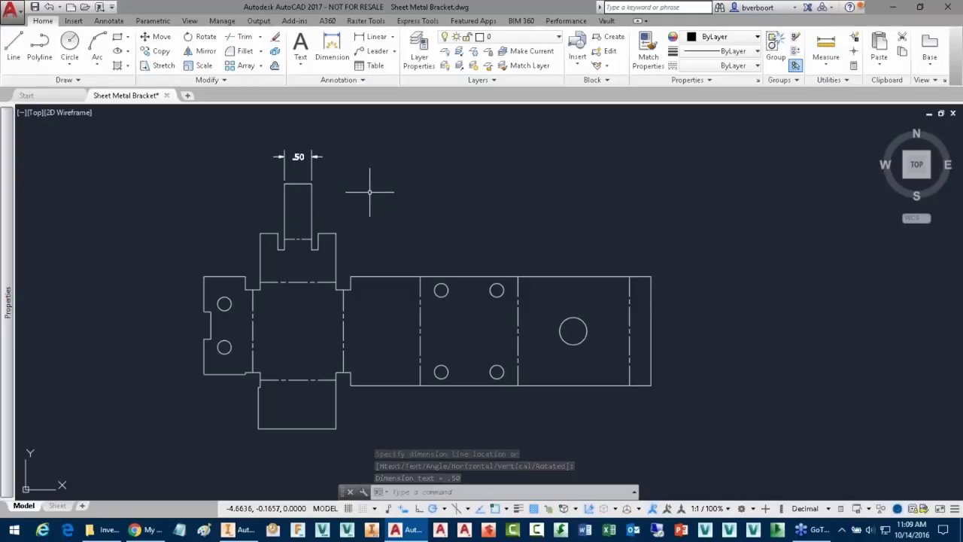
# Select the flat pattern block and move it up and to the right by its grip
pyautogui.click(390, 276)
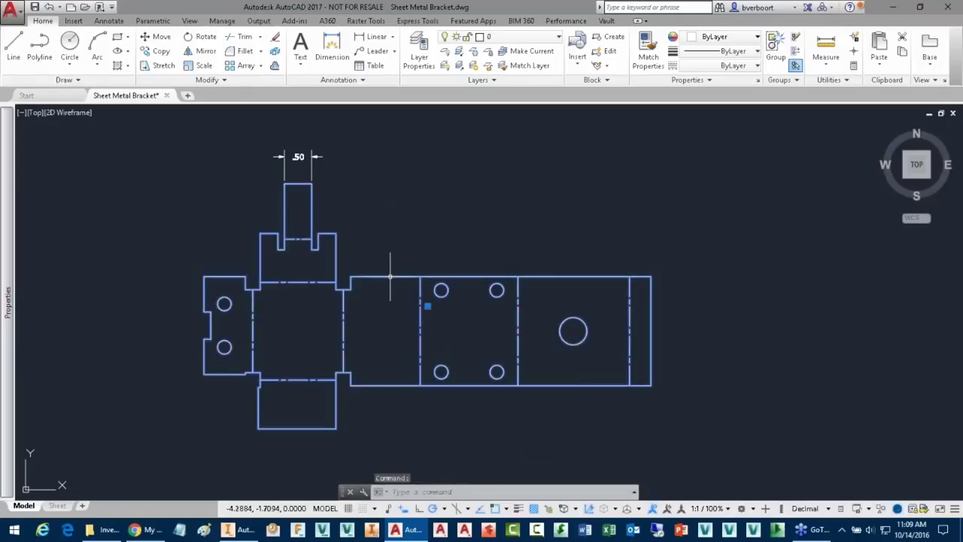
pyautogui.rightClick(390, 276)
pyautogui.click(431, 495)
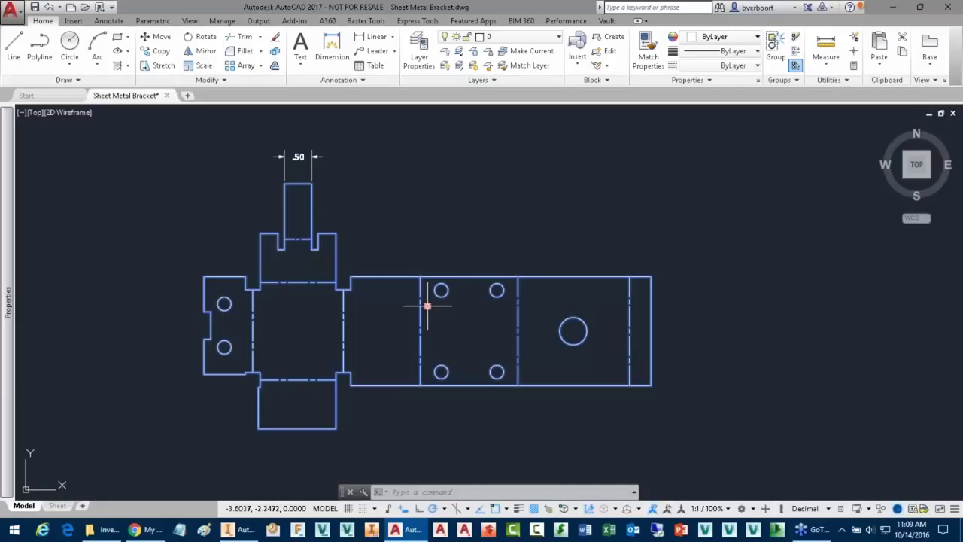
pyautogui.click(428, 306)
pyautogui.click(539, 238)
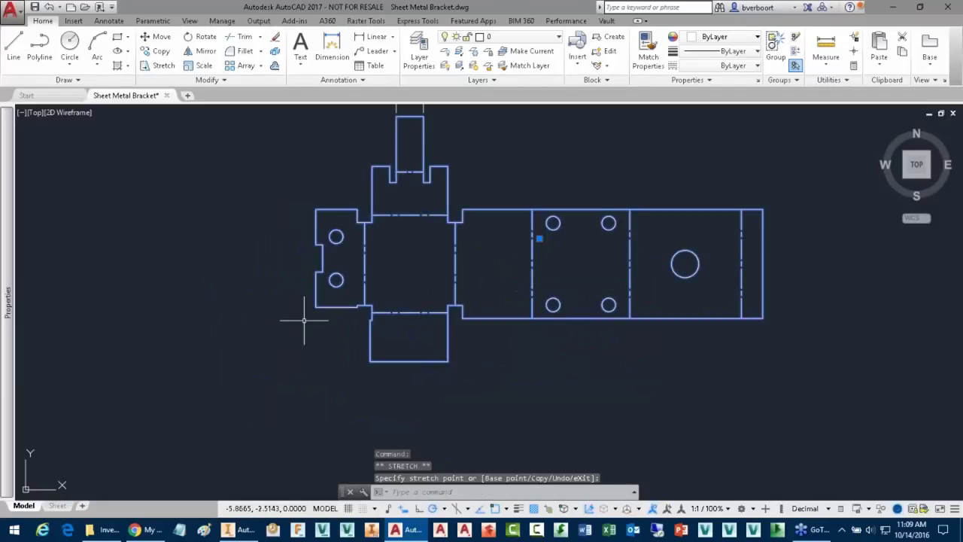
pyautogui.press('Escape')
pyautogui.press('Escape')
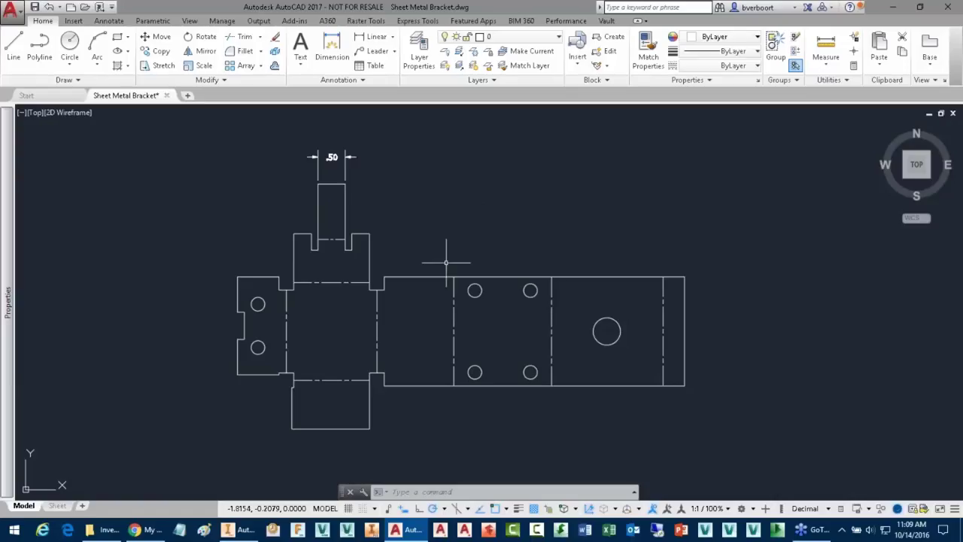
# Explode the flat pattern block and select its long upper edge to check that it is a separate line
pyautogui.moveTo(434, 277)
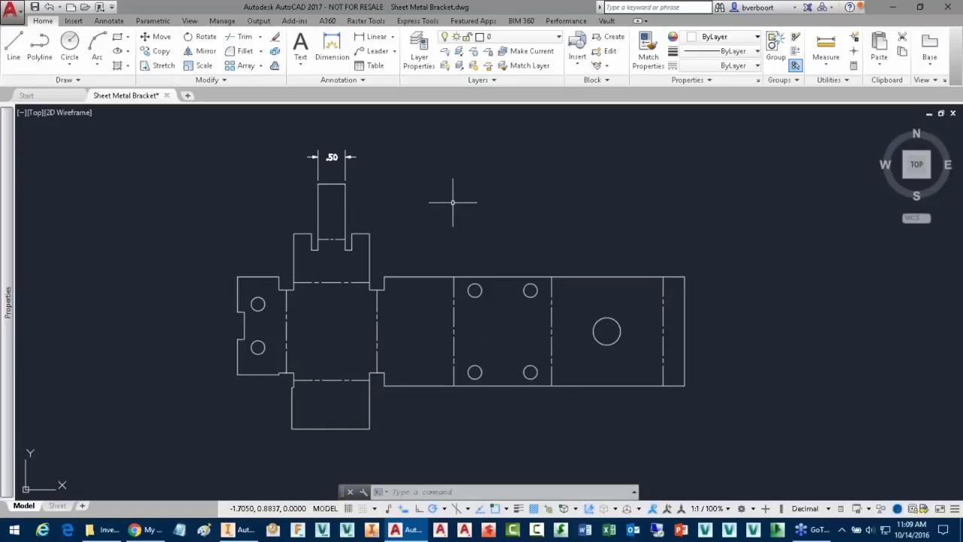
pyautogui.write('exp')
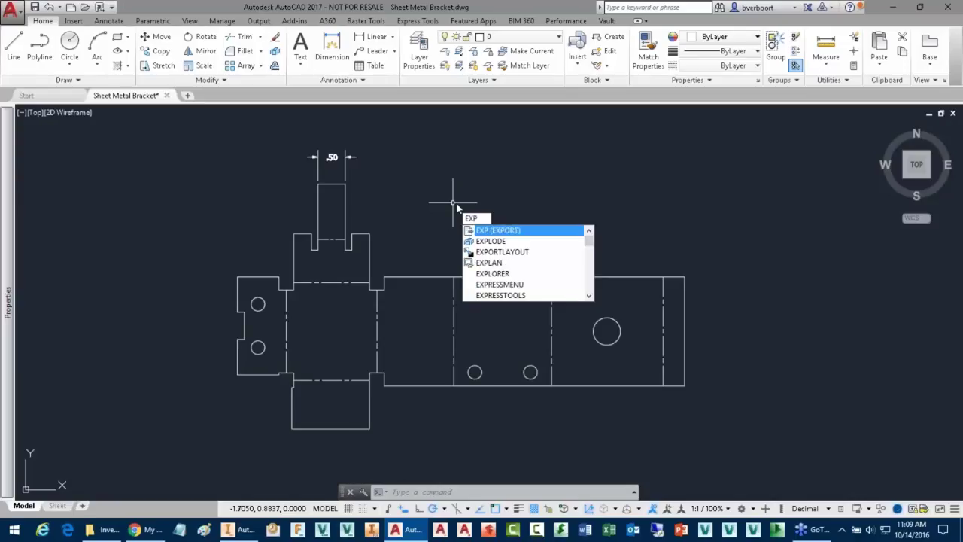
pyautogui.click(494, 241)
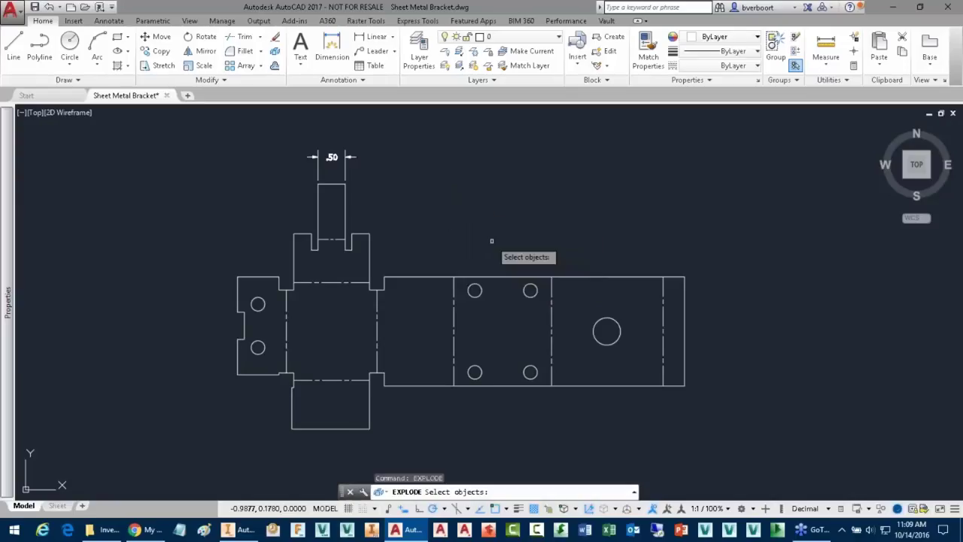
pyautogui.click(439, 278)
pyautogui.press('Return')
pyautogui.click(439, 277)
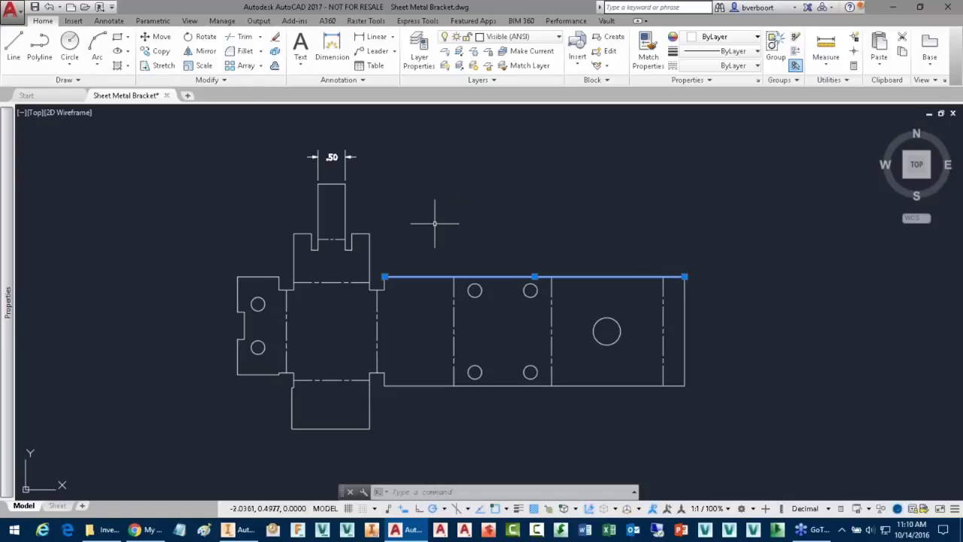
pyautogui.press('Escape')
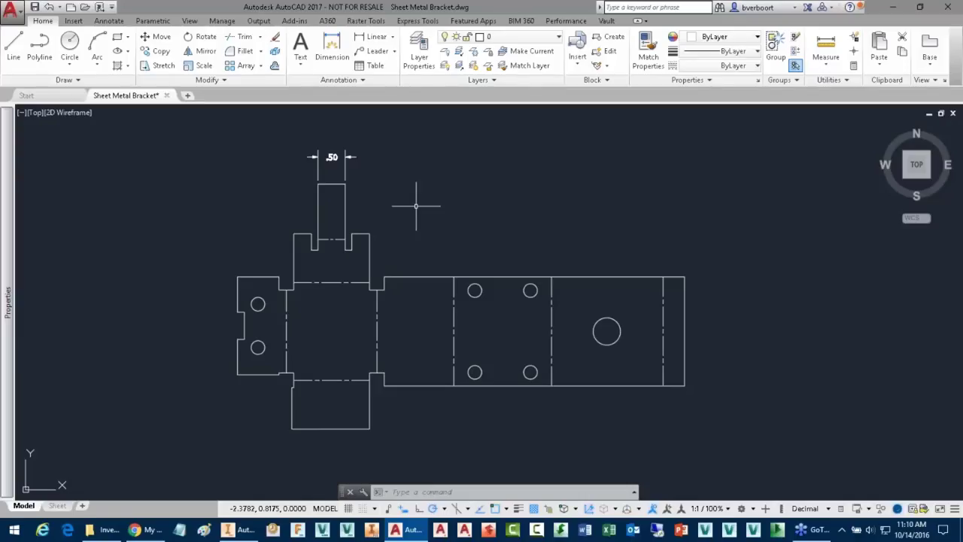
# Switch to the Sheet layout and try to select the geometry of the lower bracket view
pyautogui.click(57, 506)
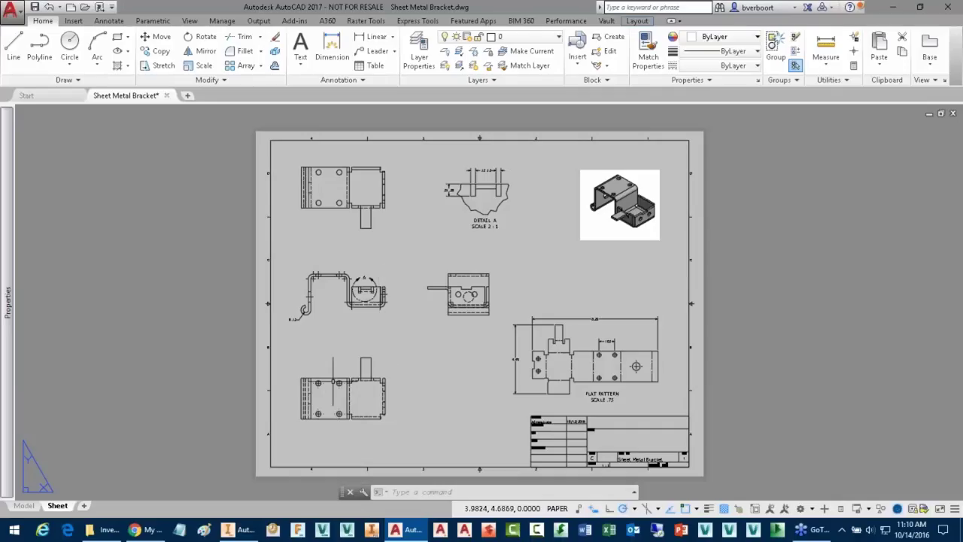
pyautogui.click(331, 363)
pyautogui.click(308, 383)
pyautogui.click(394, 347)
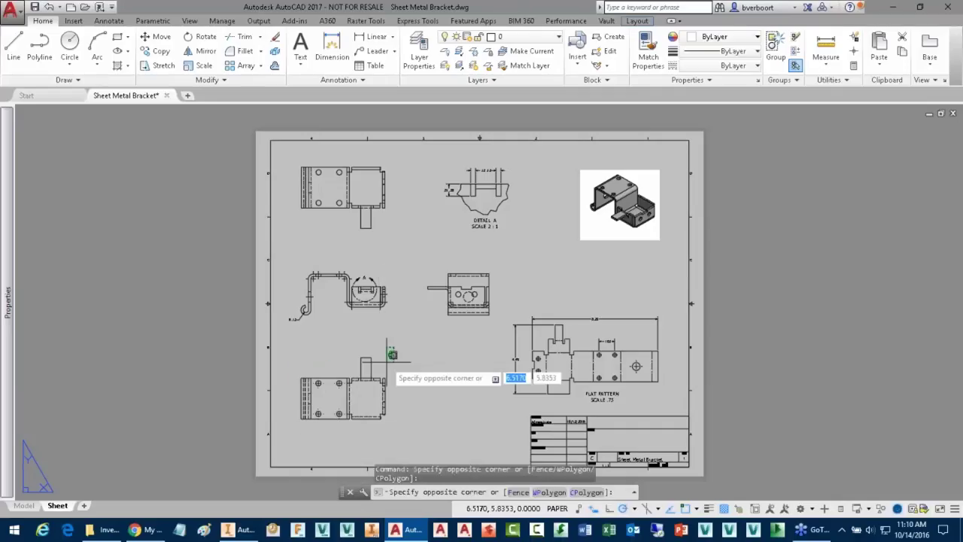
pyautogui.click(312, 431)
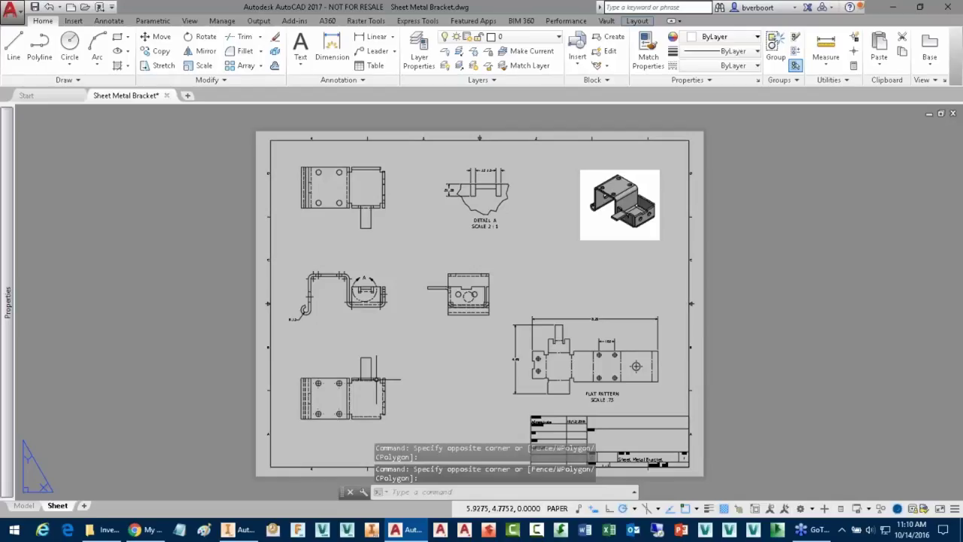
# Select the overall width dimension above the flat pattern on the sheet and view its properties to check its object type
pyautogui.click(585, 319)
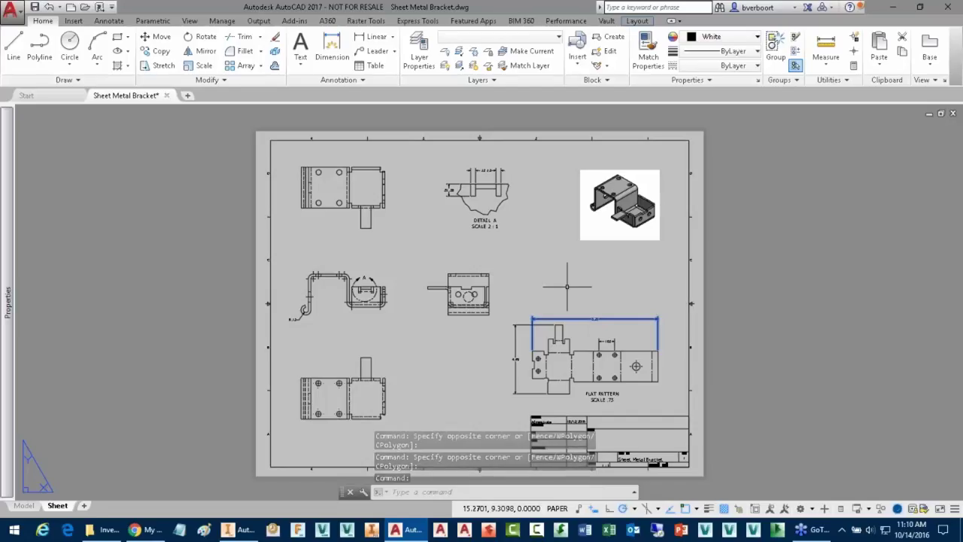
pyautogui.rightClick(567, 287)
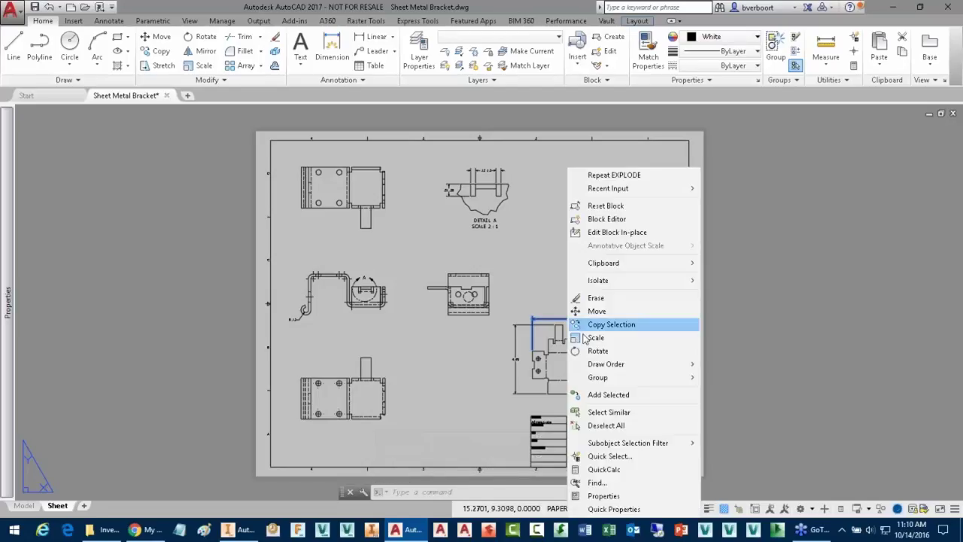
pyautogui.click(605, 497)
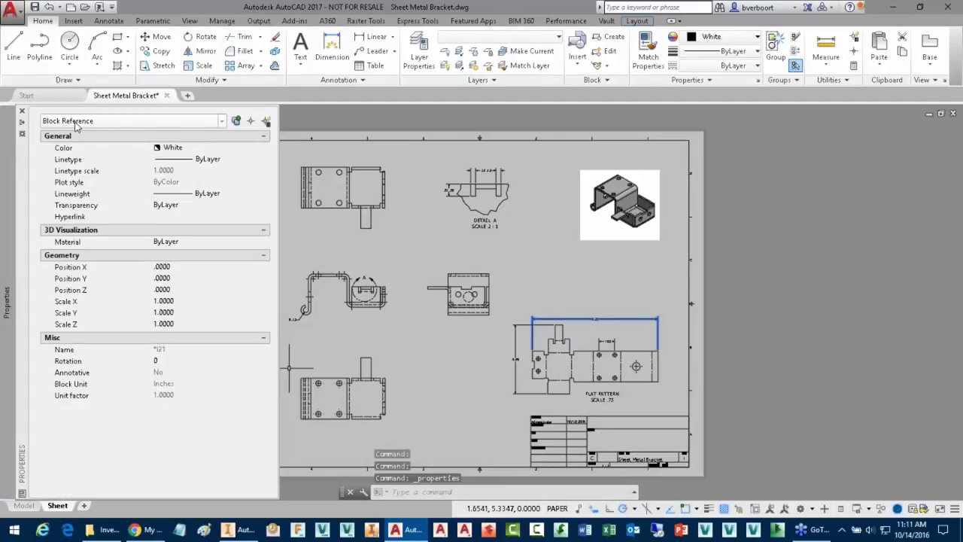
pyautogui.press('Escape')
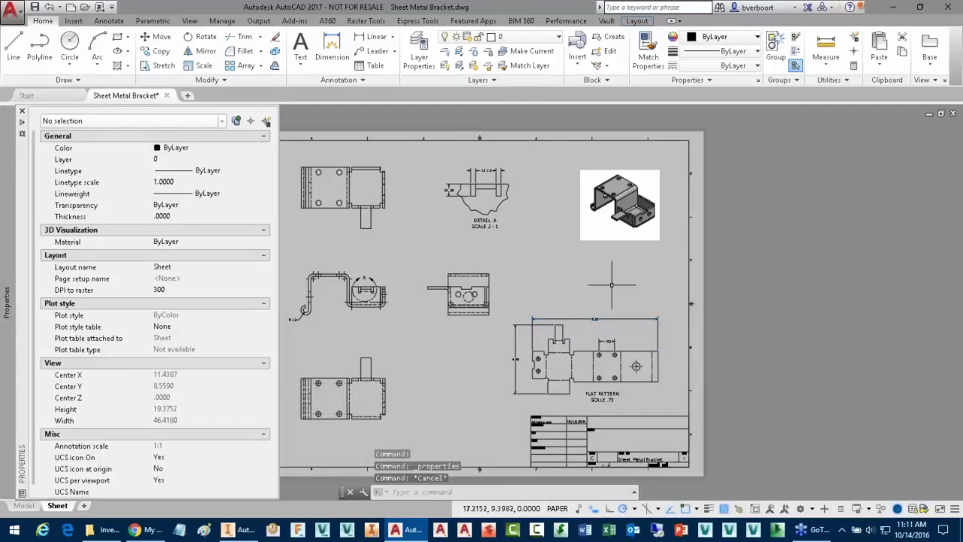
# Try to open the flat pattern's overall width dimension in the Block Editor
pyautogui.click(580, 320)
pyautogui.rightClick(580, 320)
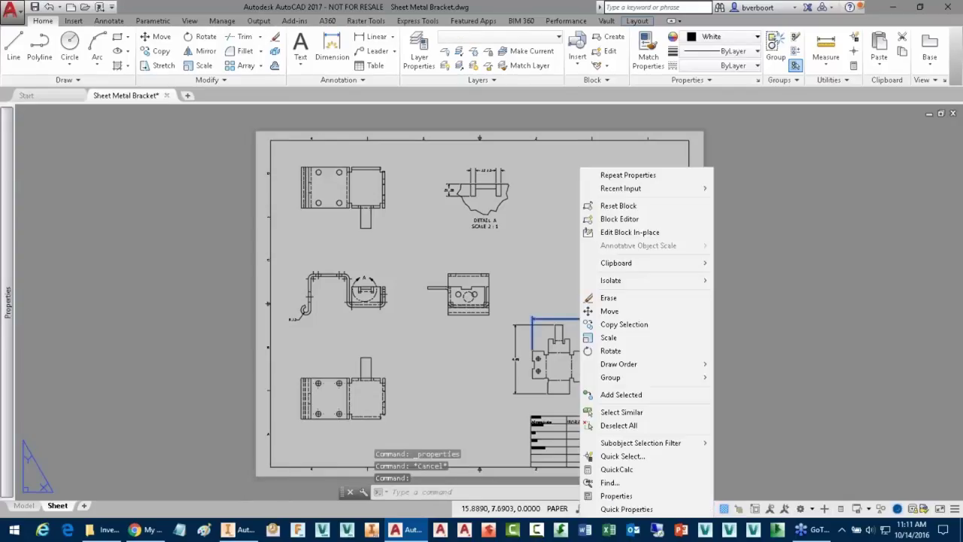
pyautogui.click(621, 220)
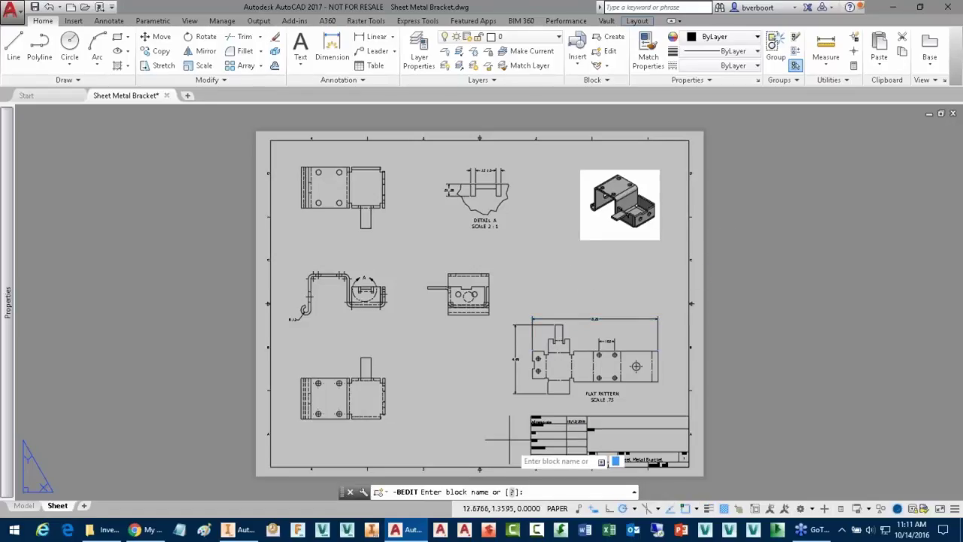
pyautogui.press('Return')
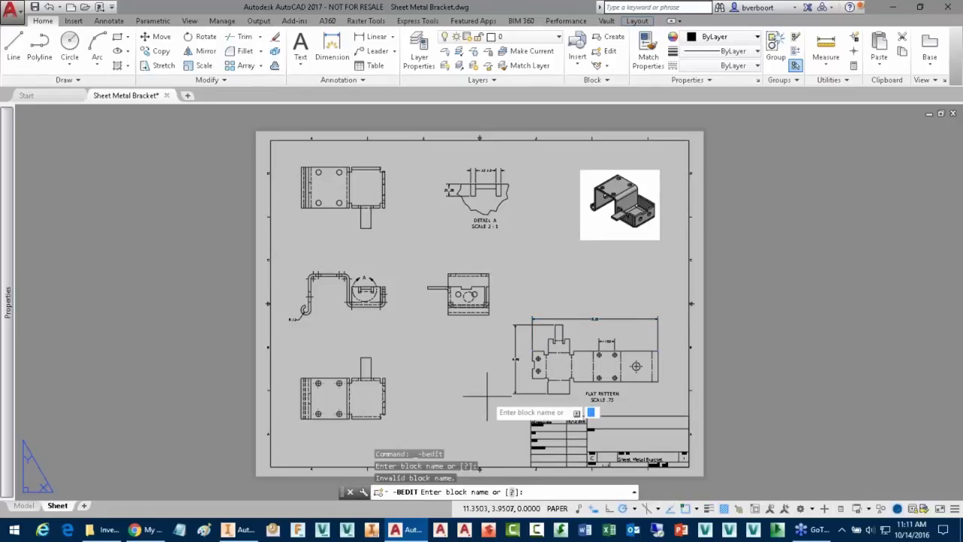
pyautogui.press('Return')
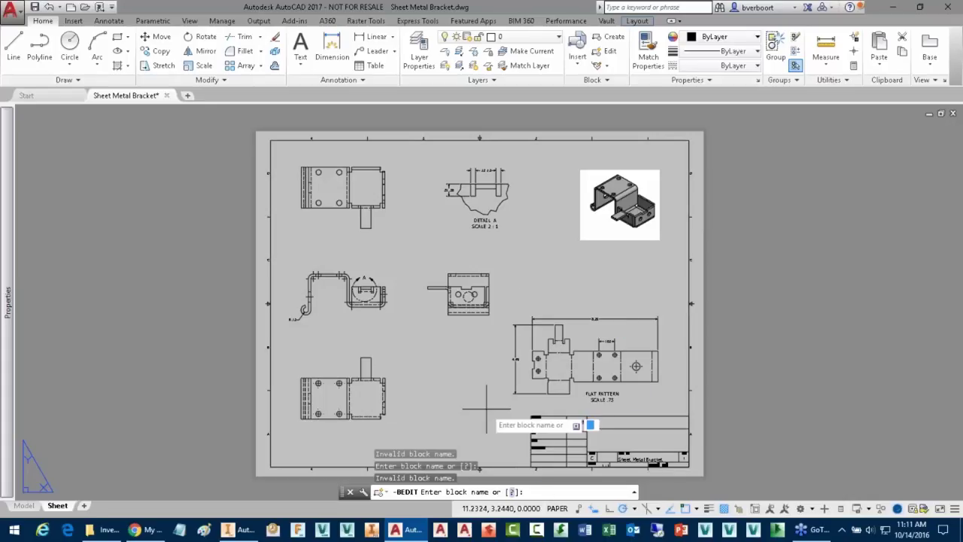
pyautogui.press('Escape')
pyautogui.press('Escape')
pyautogui.press('Escape')
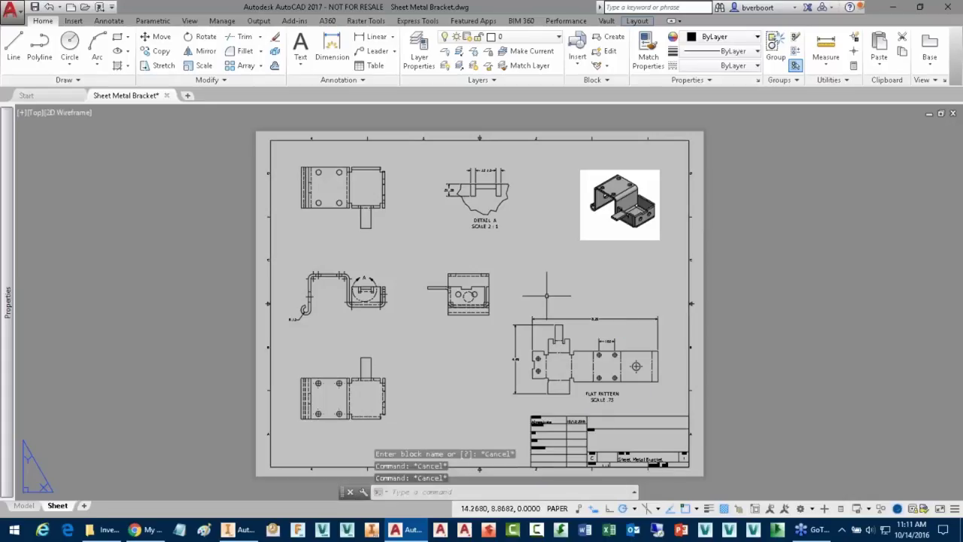
# Delete the overall width dimension above the flat pattern, and save and close the drawing
pyautogui.click(577, 320)
pyautogui.press('Delete')
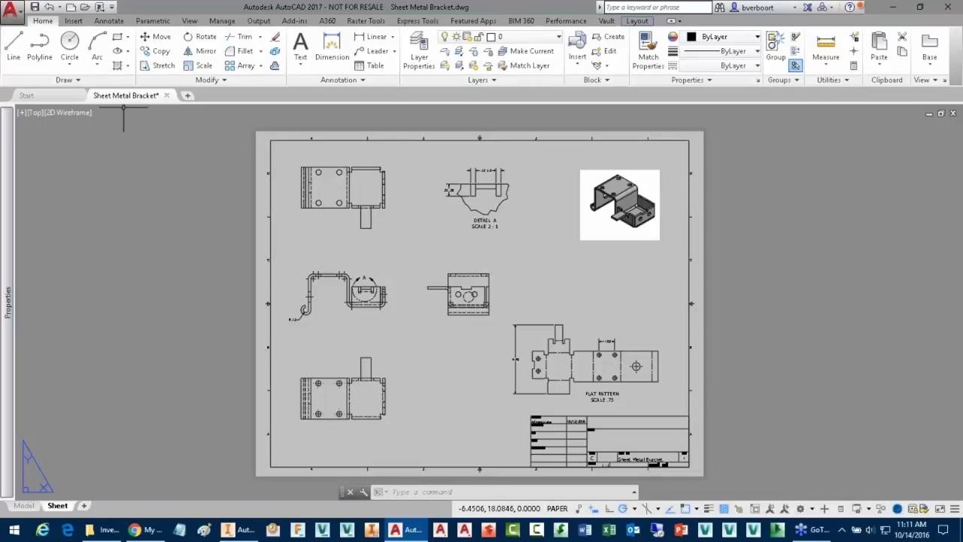
pyautogui.click(35, 8)
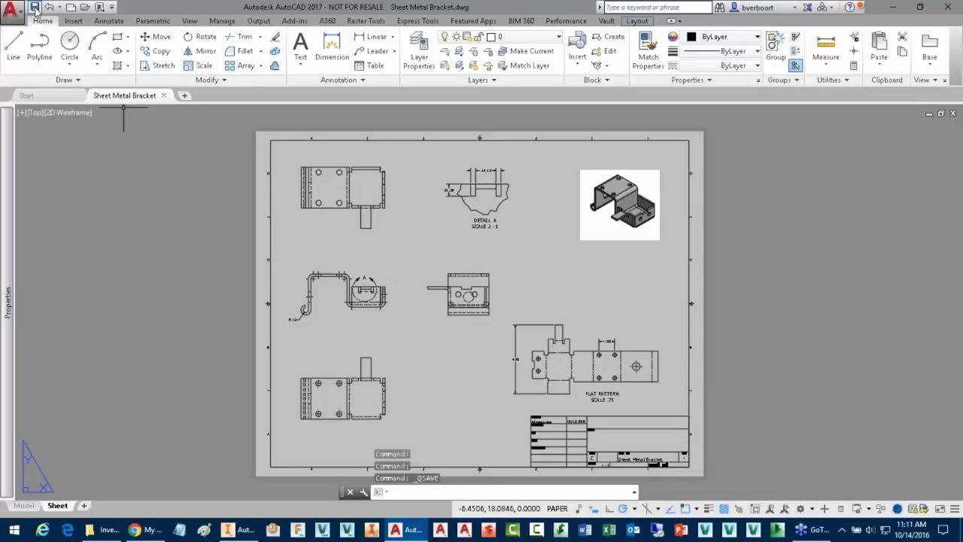
pyautogui.click(953, 114)
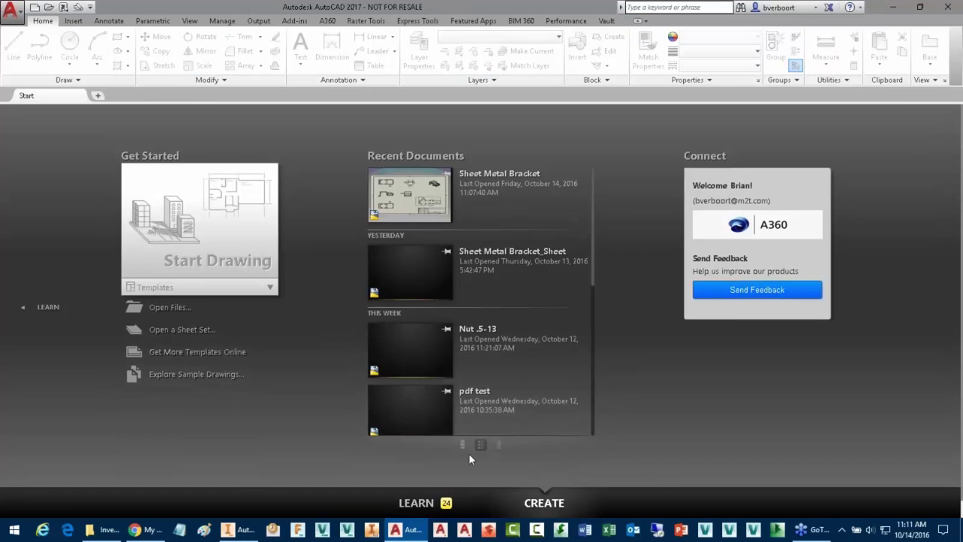
# Switch to Inventor and open Sheet Metal Bracket.dwg from the recent documents
pyautogui.click(239, 531)
pyautogui.moveTo(221, 437)
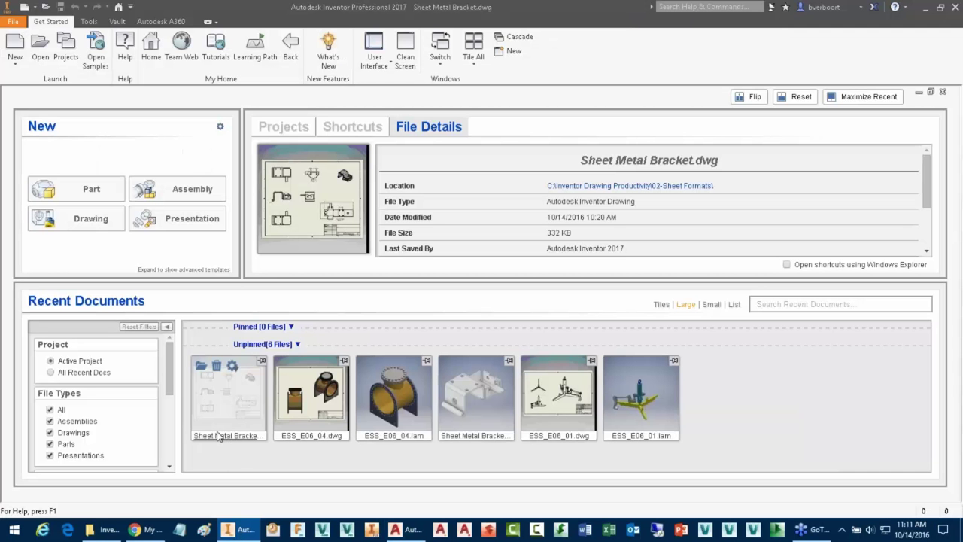
pyautogui.click(200, 367)
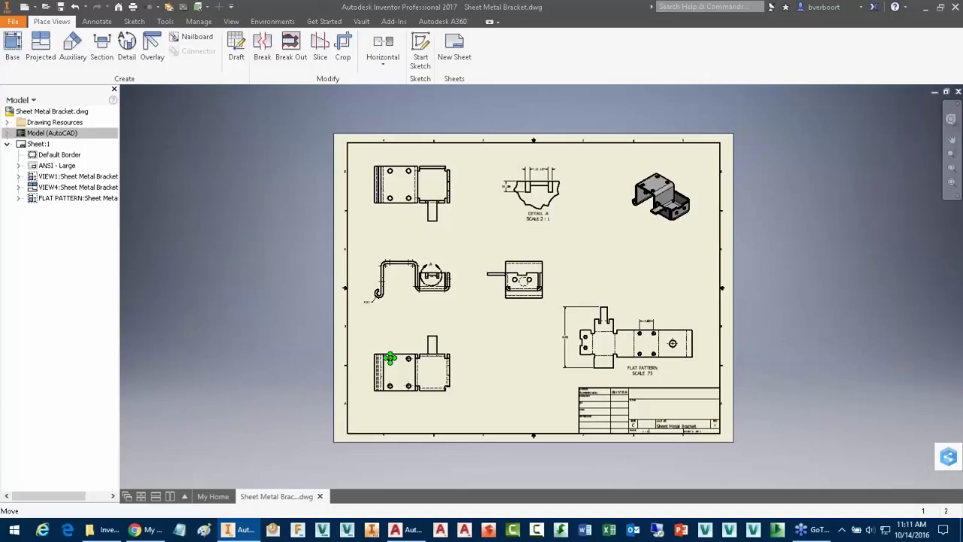
# Display the drawing's Model (AutoCAD) space to check the flat pattern and its tab dimension, and return to Sheet:1
pyautogui.click(36, 133)
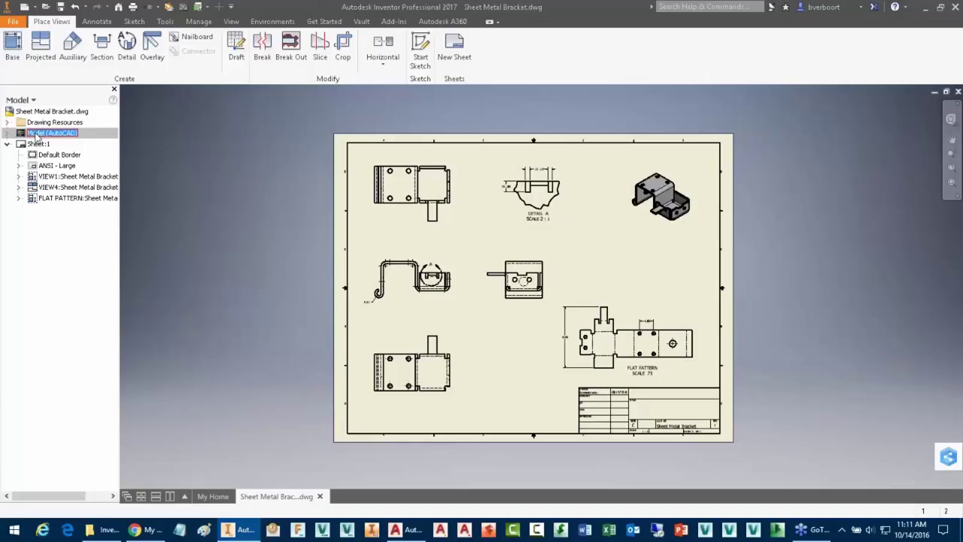
pyautogui.doubleClick(36, 133)
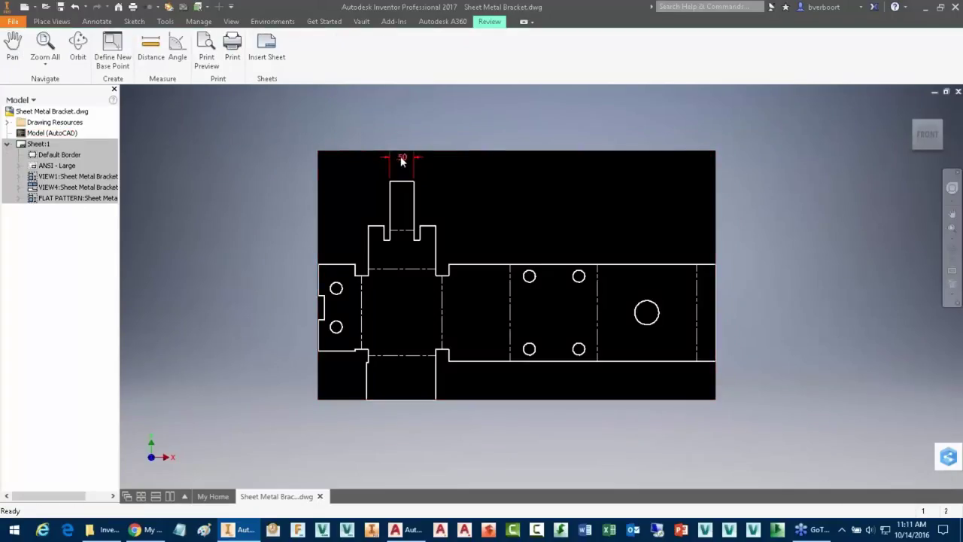
pyautogui.doubleClick(39, 144)
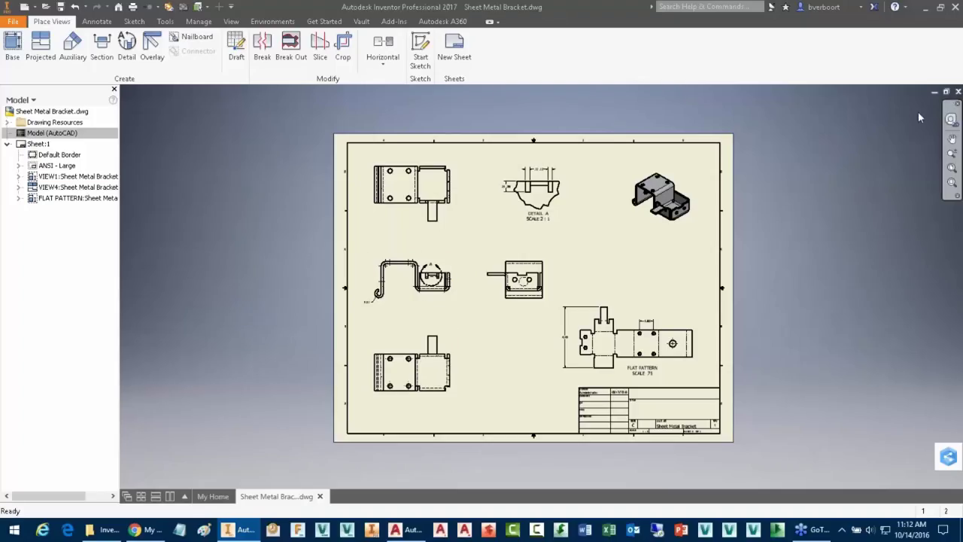
# Close the drawing in Inventor, switch to AutoCAD and open Sheet Metal Bracket.dwg there
pyautogui.click(958, 92)
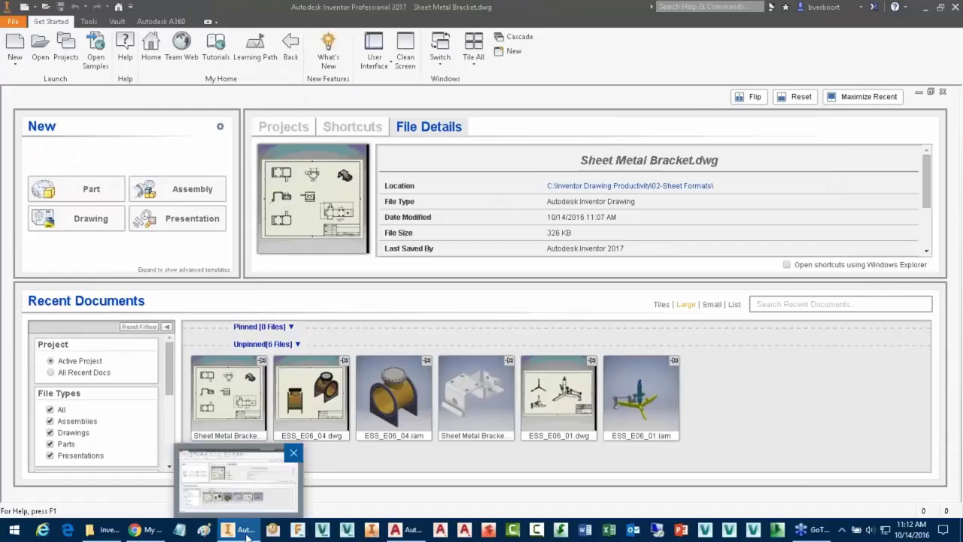
pyautogui.click(399, 528)
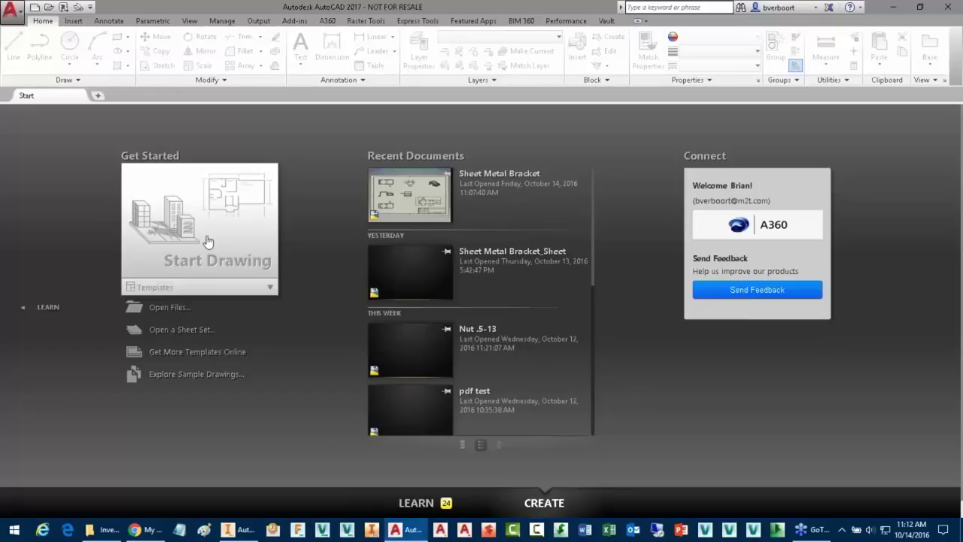
pyautogui.click(49, 7)
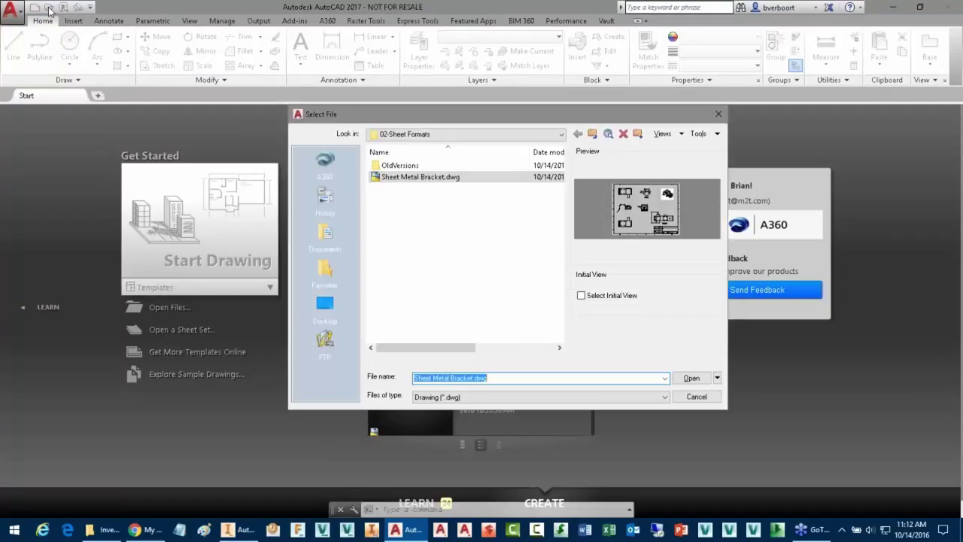
pyautogui.click(691, 378)
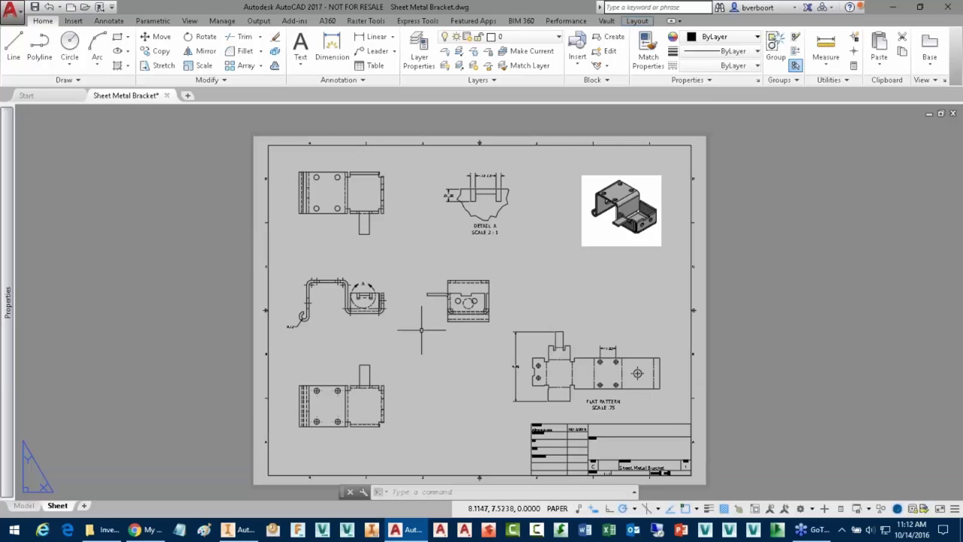
# Add a horizontal linear dimension across the flat pattern's overall width between its outer upper corners, placed above the view
pyautogui.scroll(3, 421, 329)
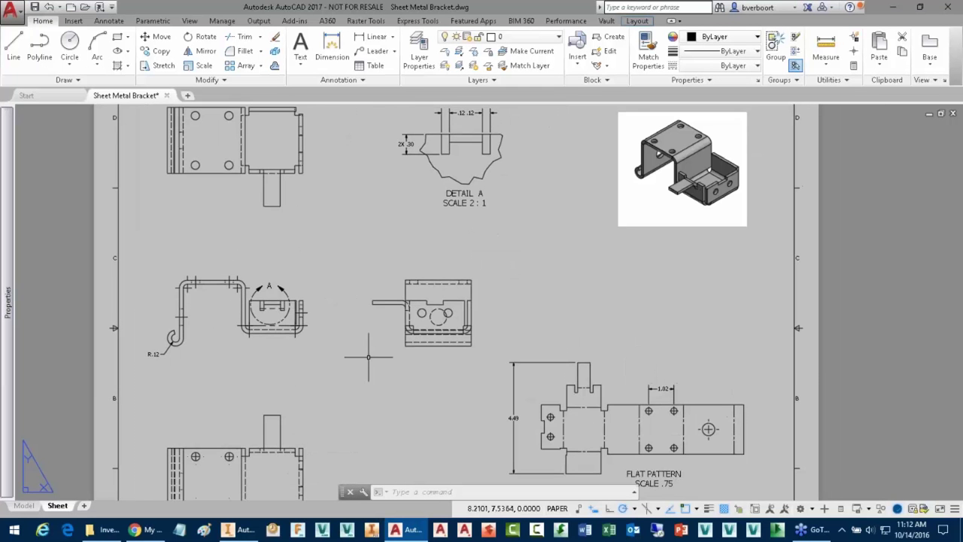
pyautogui.click(374, 36)
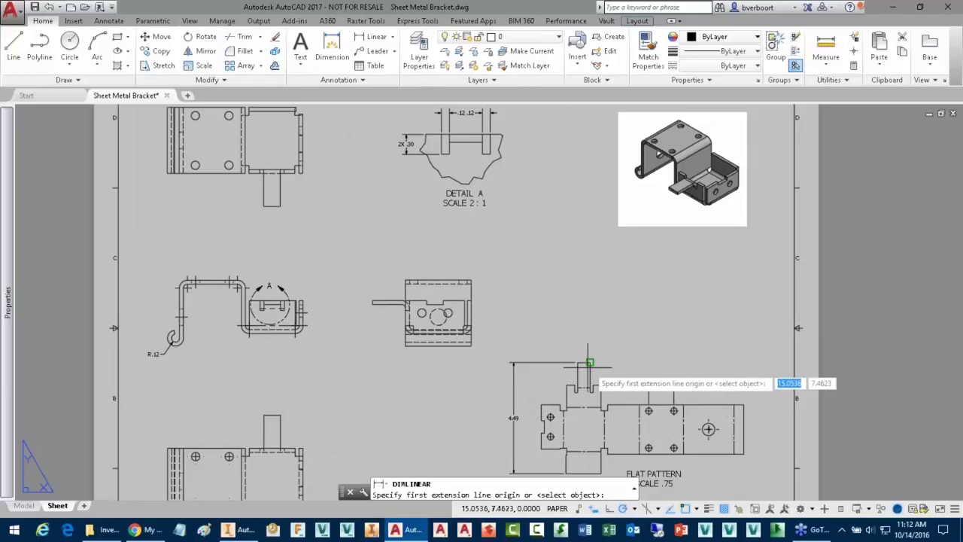
pyautogui.click(540, 404)
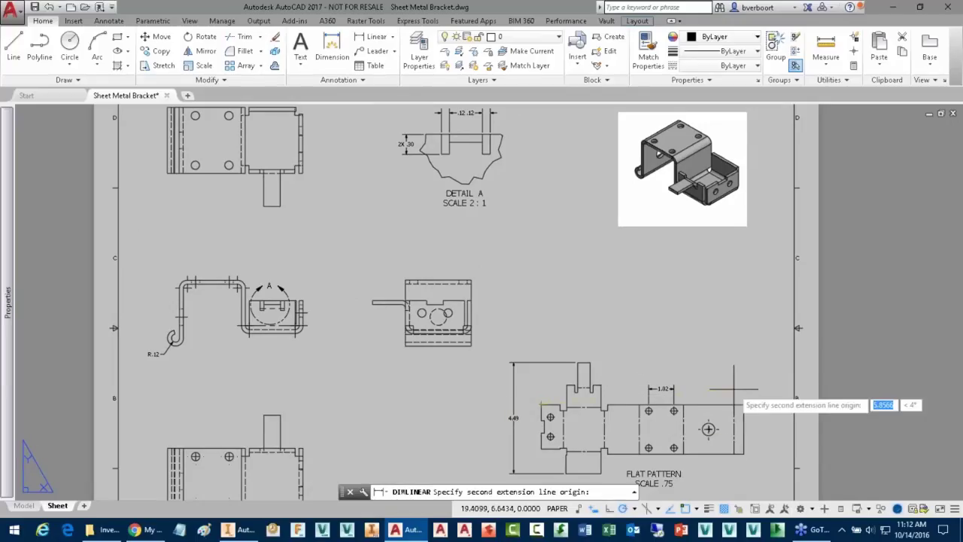
pyautogui.click(744, 403)
pyautogui.click(632, 323)
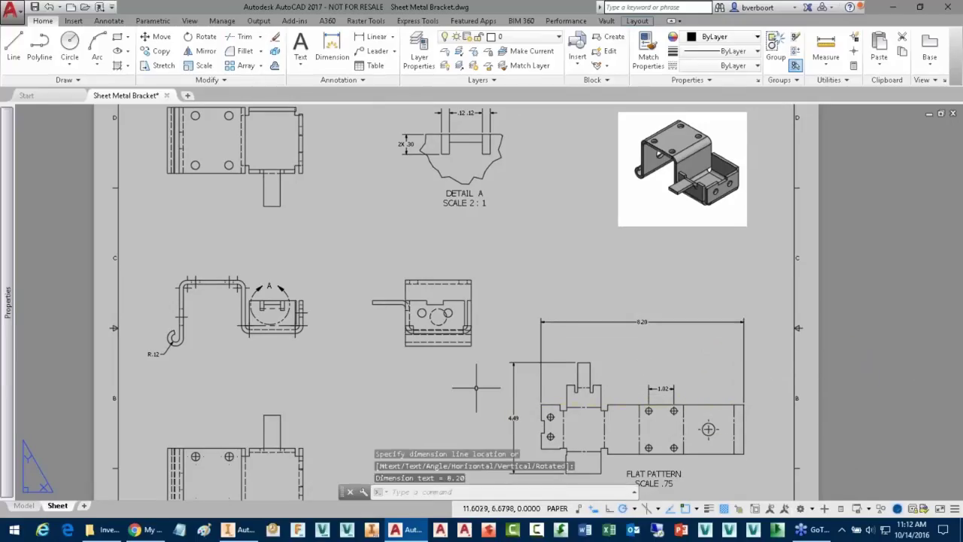
# Add a horizontal linear dimension across the upper edge of the bracket's side view, placed just above the view
pyautogui.scroll(-3, 475, 388)
pyautogui.scroll(3, 476, 388)
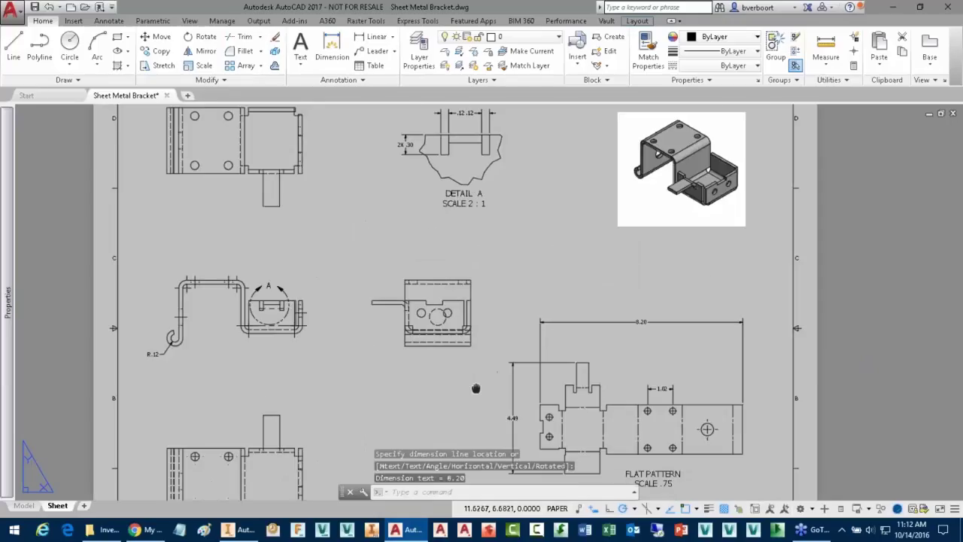
pyautogui.moveTo(475, 389); pyautogui.dragTo(440, 341, button='middle')
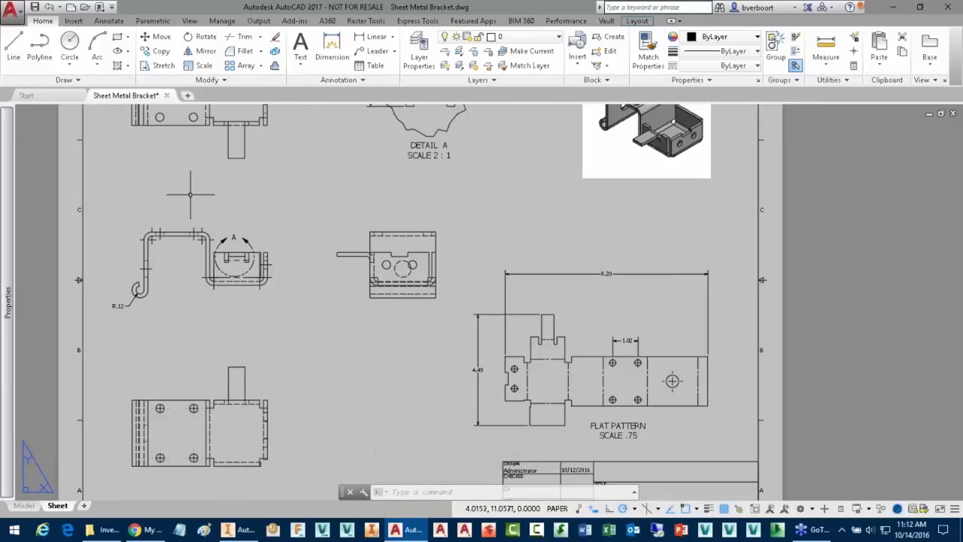
pyautogui.click(393, 36)
pyautogui.click(376, 59)
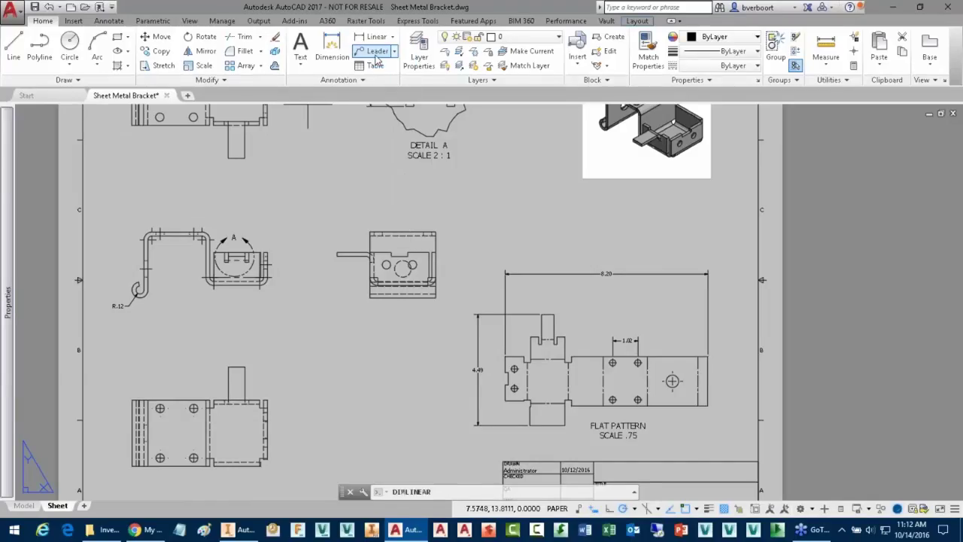
pyautogui.click(371, 232)
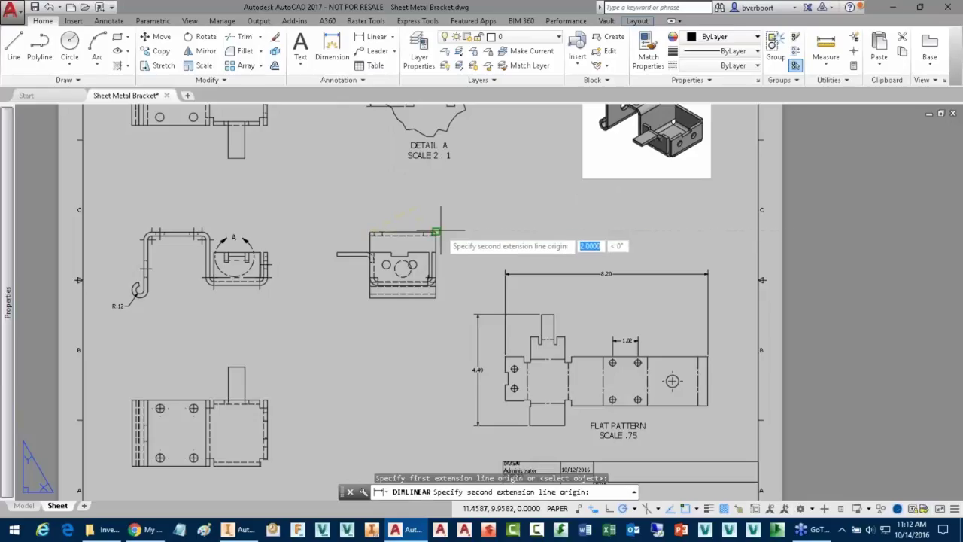
pyautogui.click(436, 231)
pyautogui.click(433, 212)
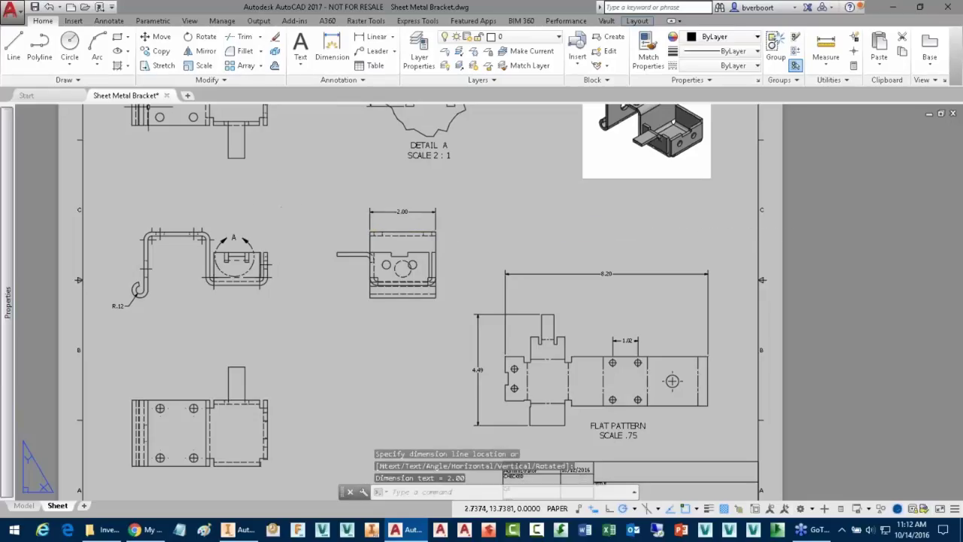
# Save the newly dimensioned Sheet Metal Bracket drawing and close it
pyautogui.click(35, 6)
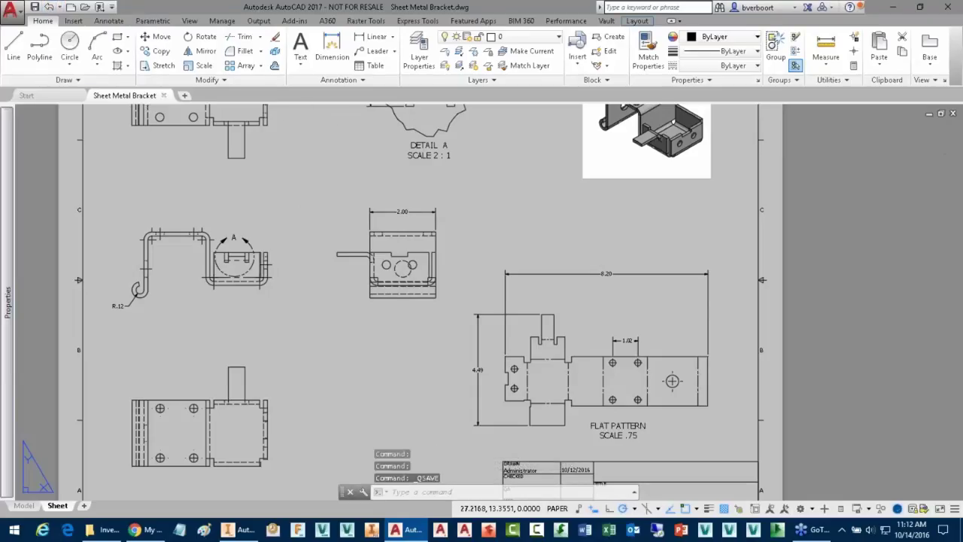
pyautogui.click(953, 113)
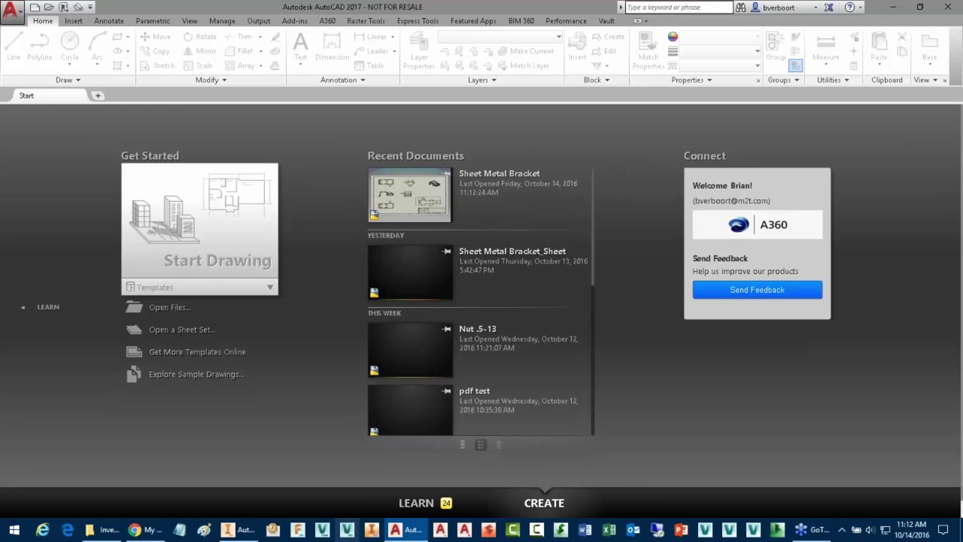
# Open Sheet Metal Bracket.dwg in Inventor and examine the dimensions above the side view and the flat pattern
pyautogui.click(237, 530)
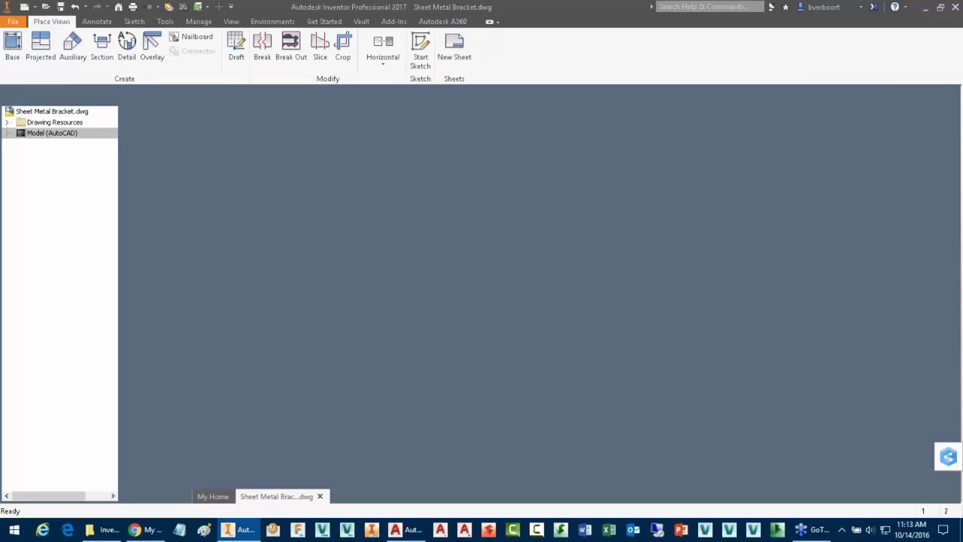
pyautogui.scroll(3, 631, 292)
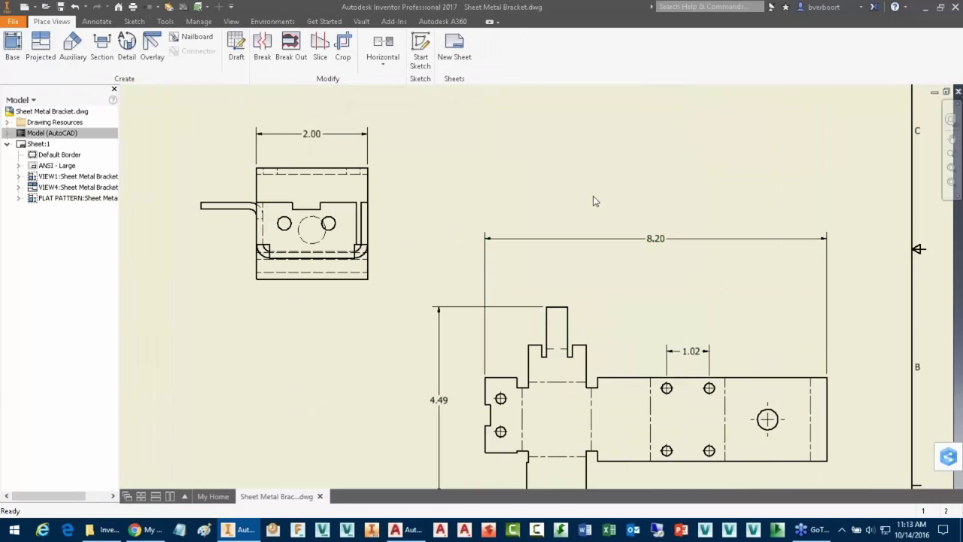
pyautogui.scroll(-4, 593, 198)
pyautogui.moveTo(426, 297); pyautogui.dragTo(449, 333, button='middle')
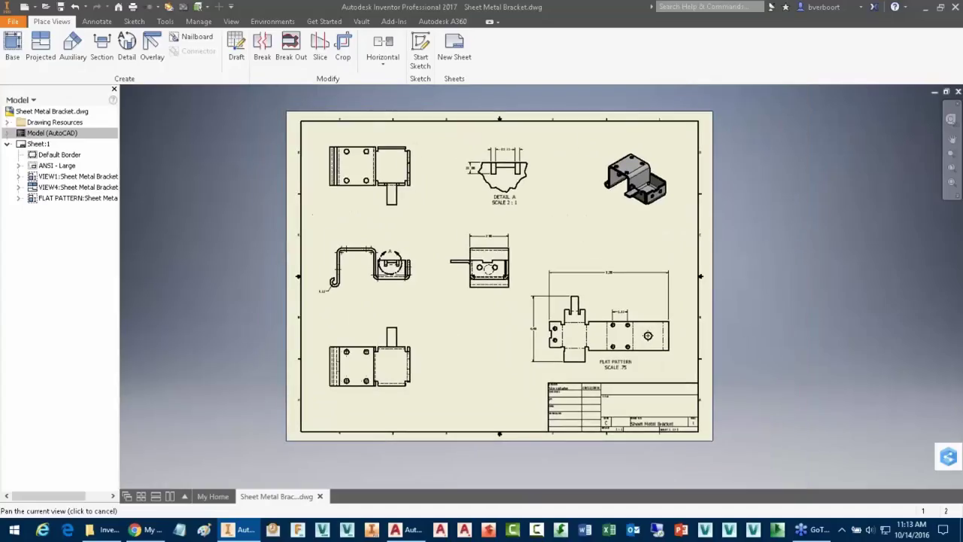
# Select all AutoCAD dimensions on the sheet with the selection filter and examine which ones are highlighted
pyautogui.middleClick(450, 333)
pyautogui.middleClick(449, 333)
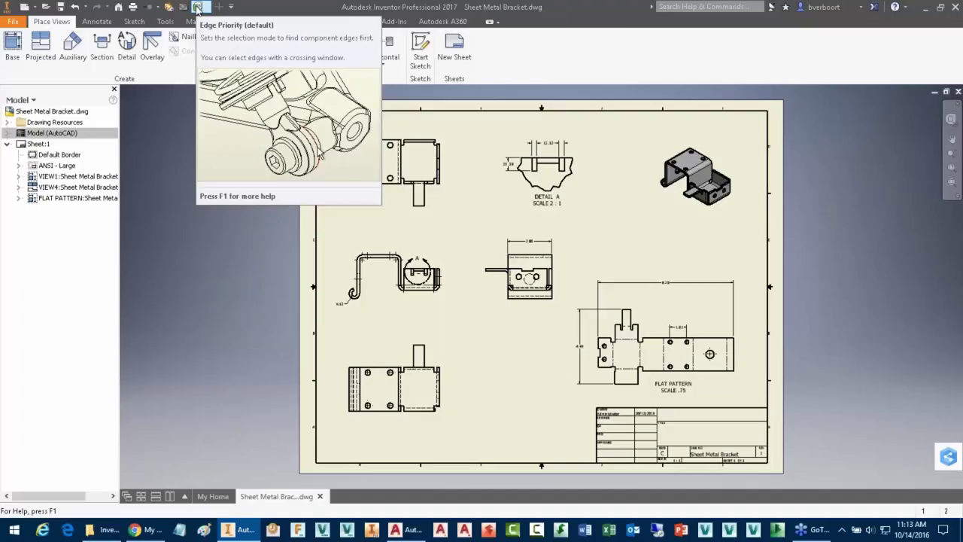
pyautogui.rightClick(224, 249)
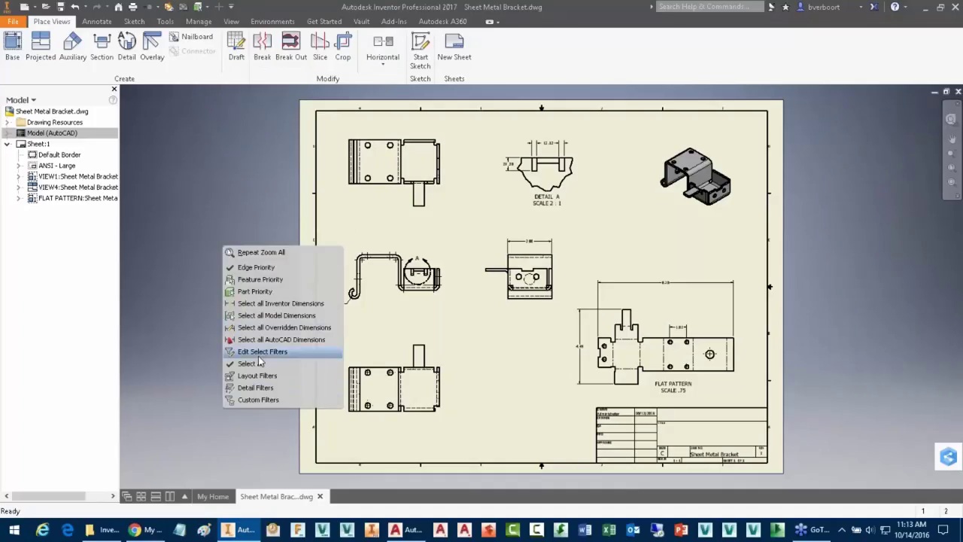
pyautogui.click(256, 267)
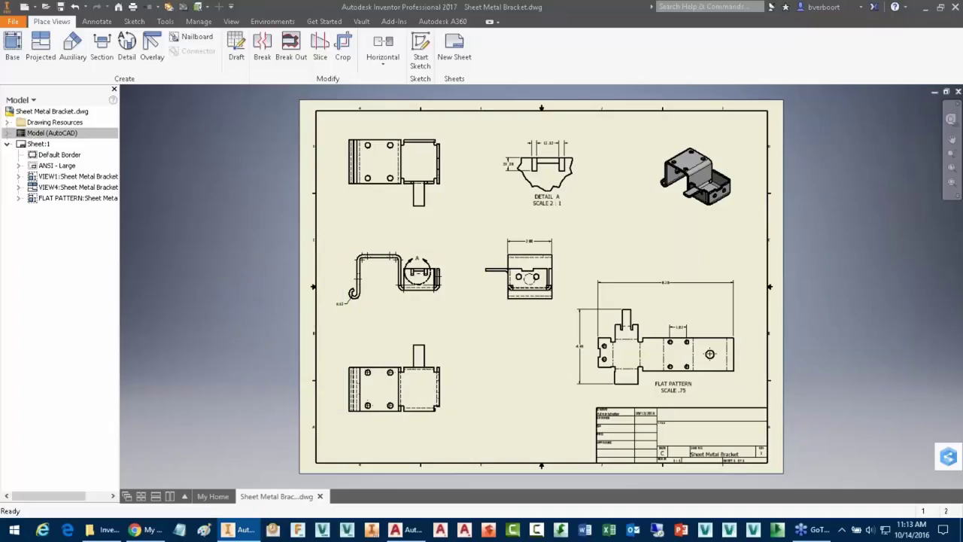
pyautogui.rightClick(199, 270)
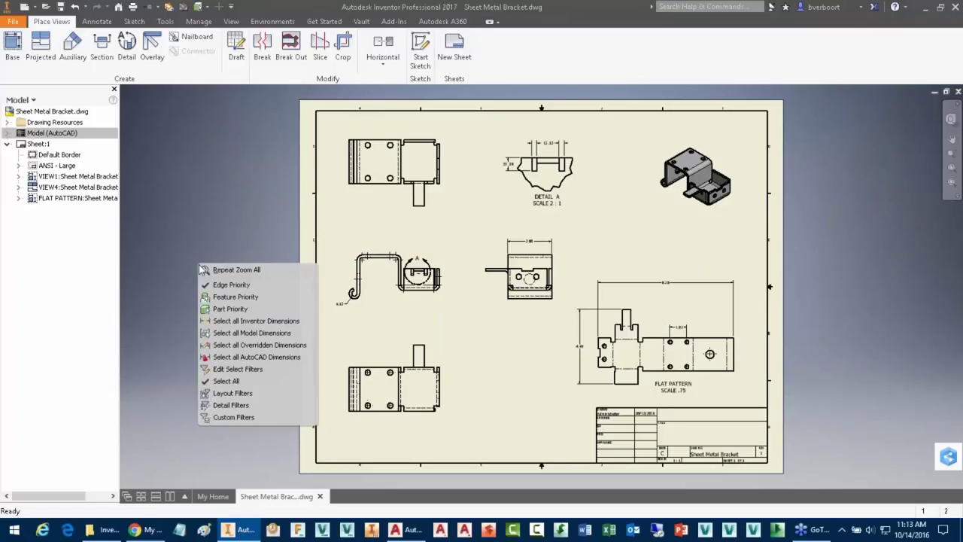
pyautogui.click(256, 345)
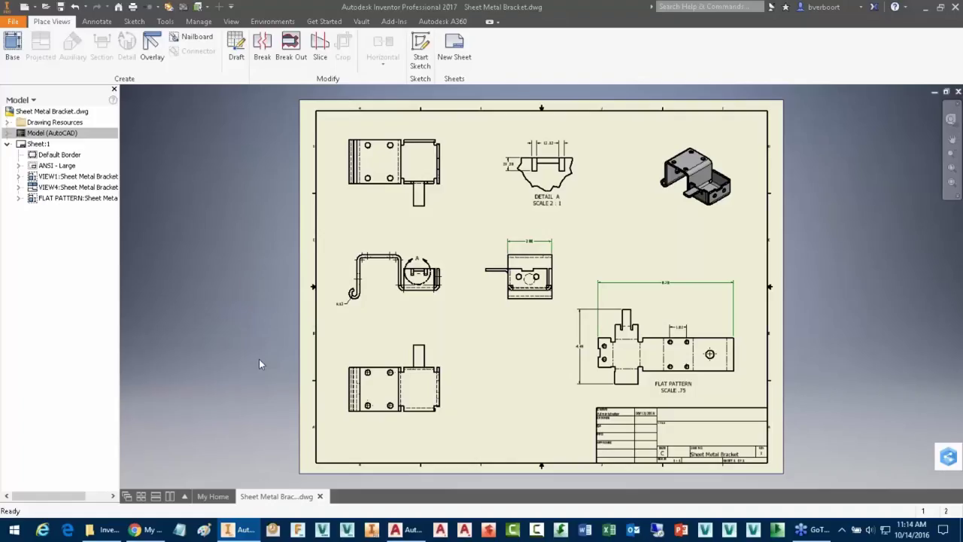
pyautogui.scroll(3, 490, 357)
pyautogui.moveTo(490, 357); pyautogui.dragTo(383, 359, button='middle')
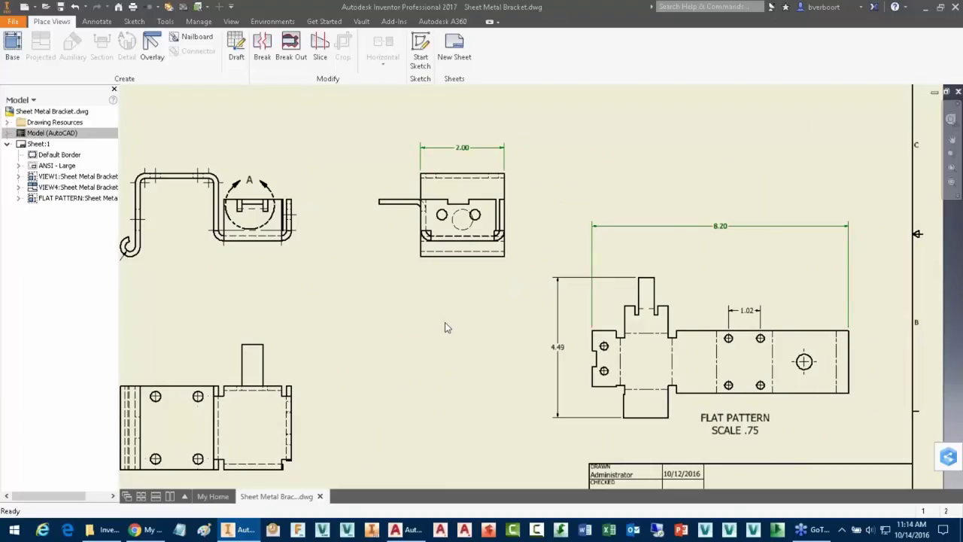
# Check the available commands for the flat pattern's overall width dimension, including Open in AutoCAD, and clear the selection
pyautogui.rightClick(694, 230)
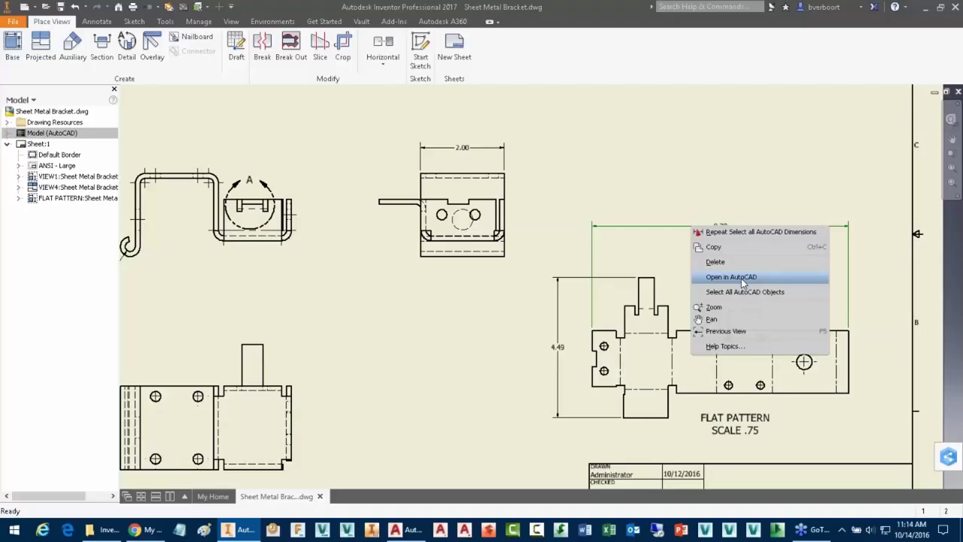
pyautogui.click(492, 361)
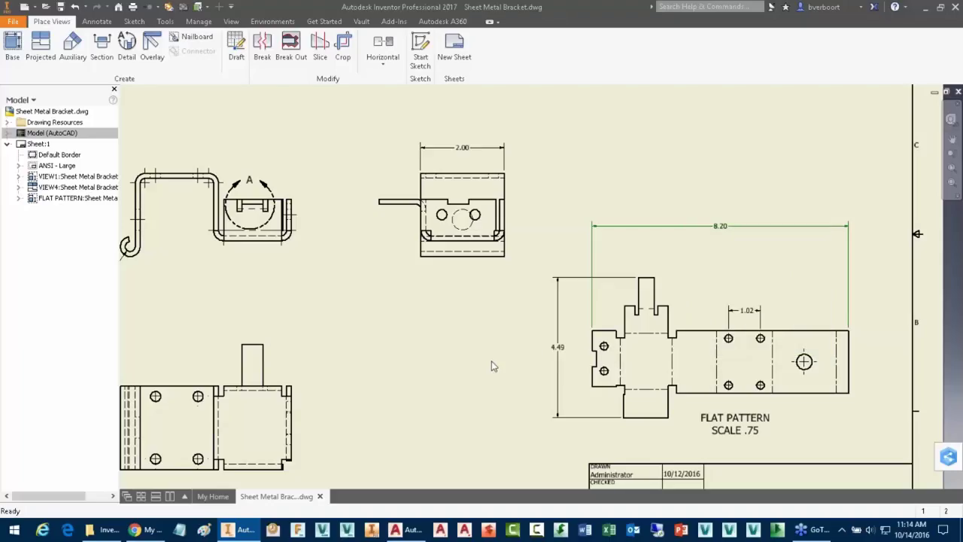
pyautogui.click(484, 353)
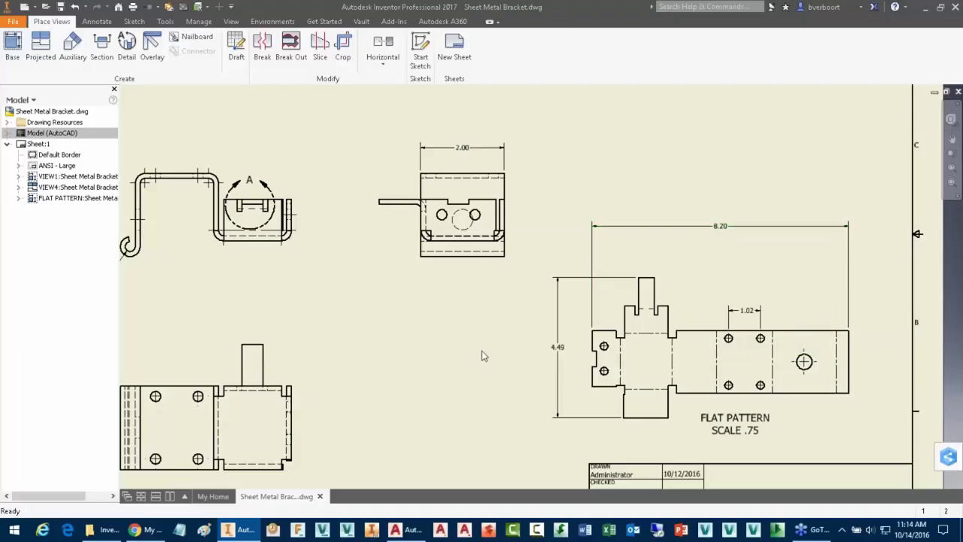
# Select all Inventor dimensions on the sheet for comparison, clear the selection and review the remaining selection filters
pyautogui.scroll(-2, 441, 357)
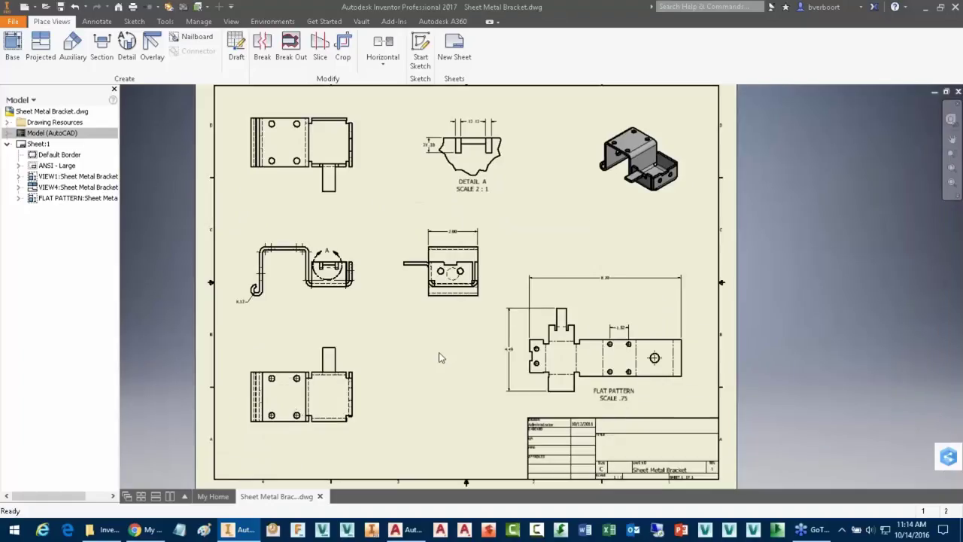
pyautogui.moveTo(441, 357); pyautogui.dragTo(487, 350, button='middle')
pyautogui.rightClick(486, 351)
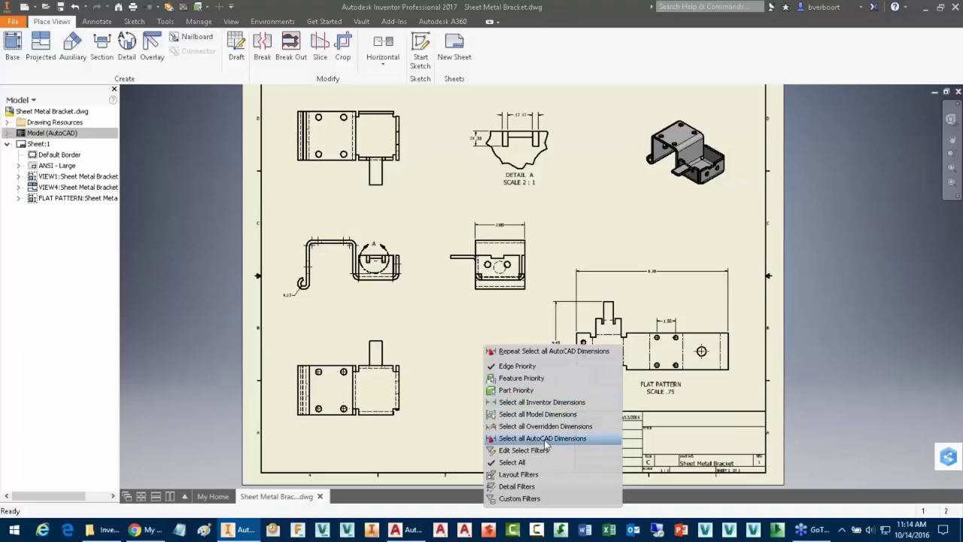
pyautogui.click(540, 402)
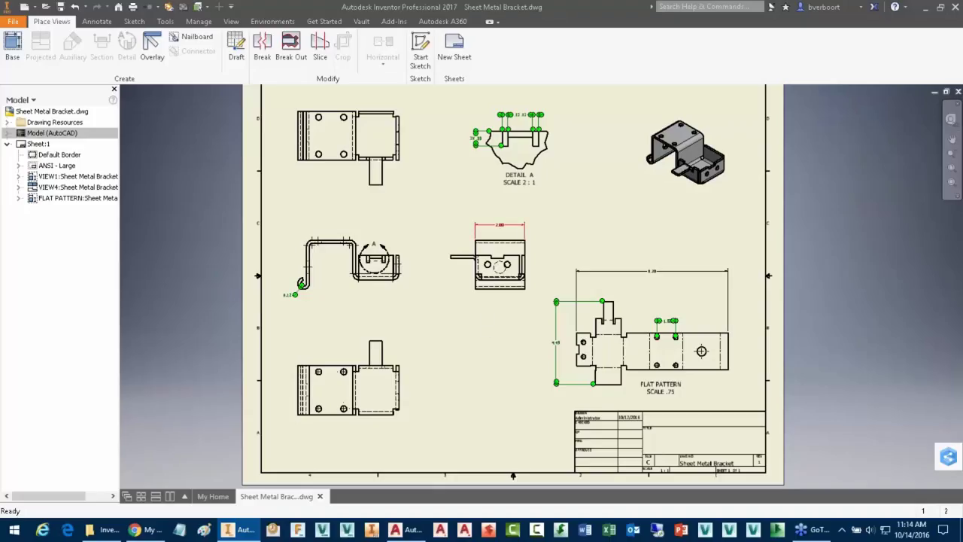
pyautogui.click(486, 347)
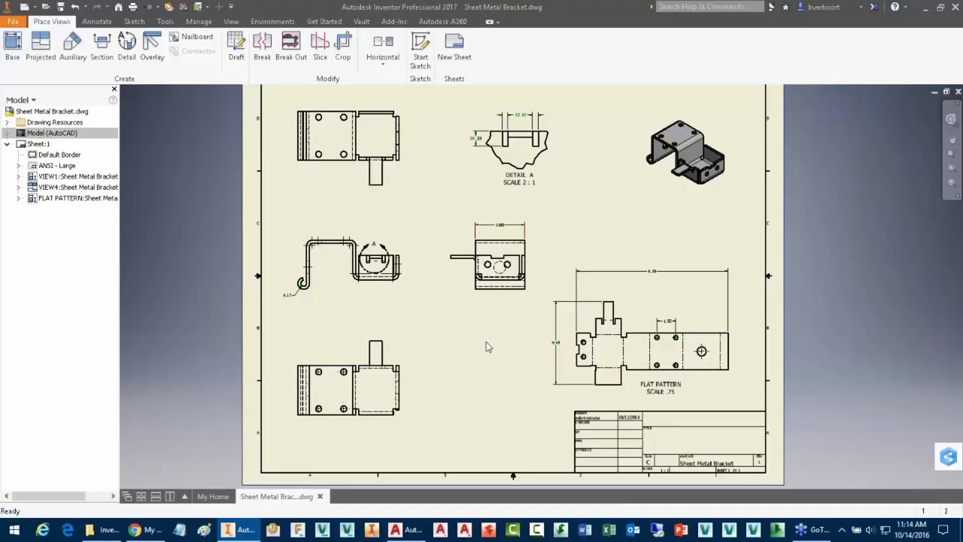
pyautogui.keyDown('shift'); pyautogui.rightClick(486, 344); pyautogui.keyUp('shift')
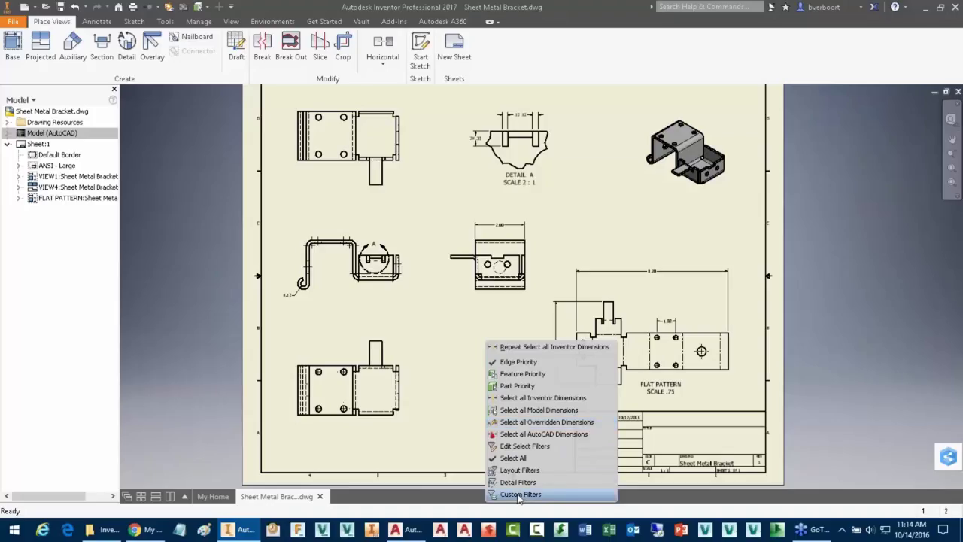
pyautogui.click(421, 311)
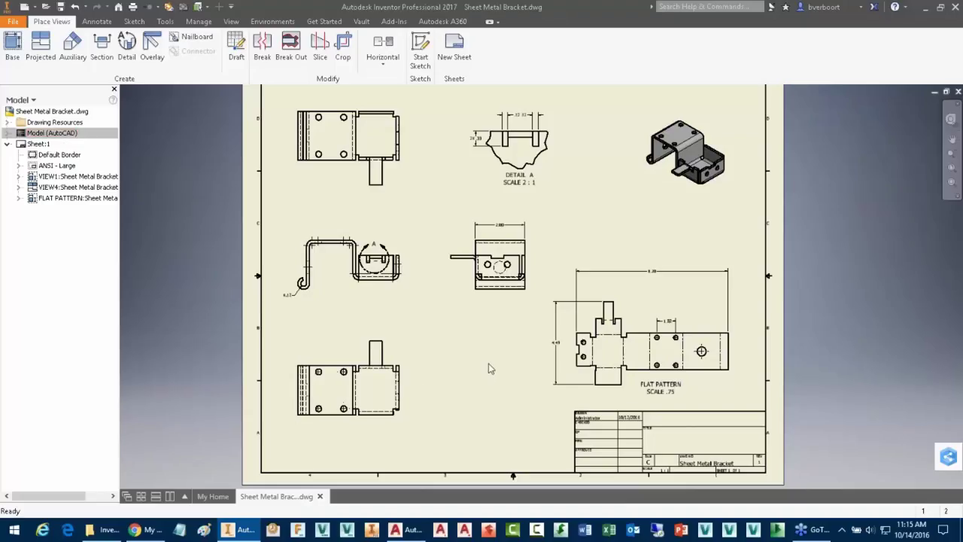
# Insert the lowest bracket view into model space despite its existing content, check it there and return to Sheet:1
pyautogui.rightClick(406, 349)
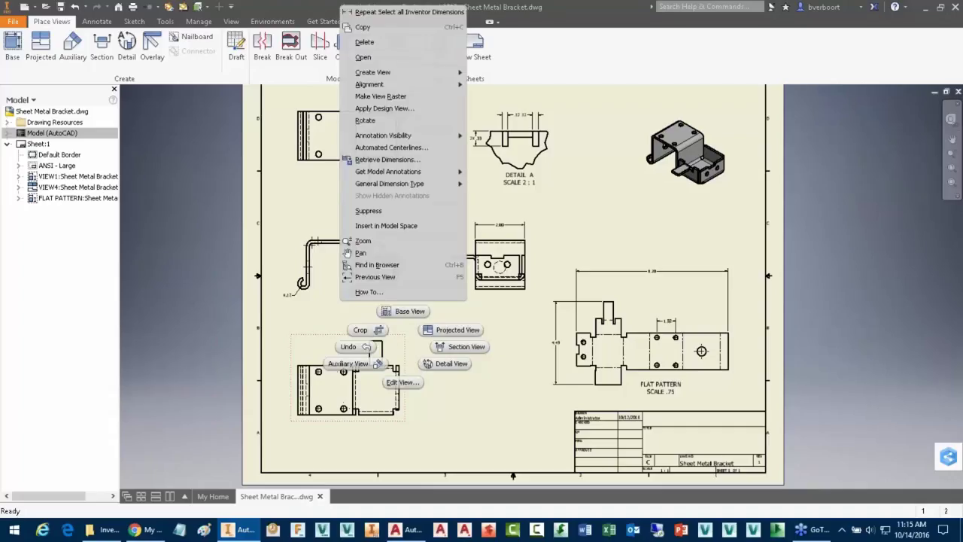
pyautogui.click(375, 226)
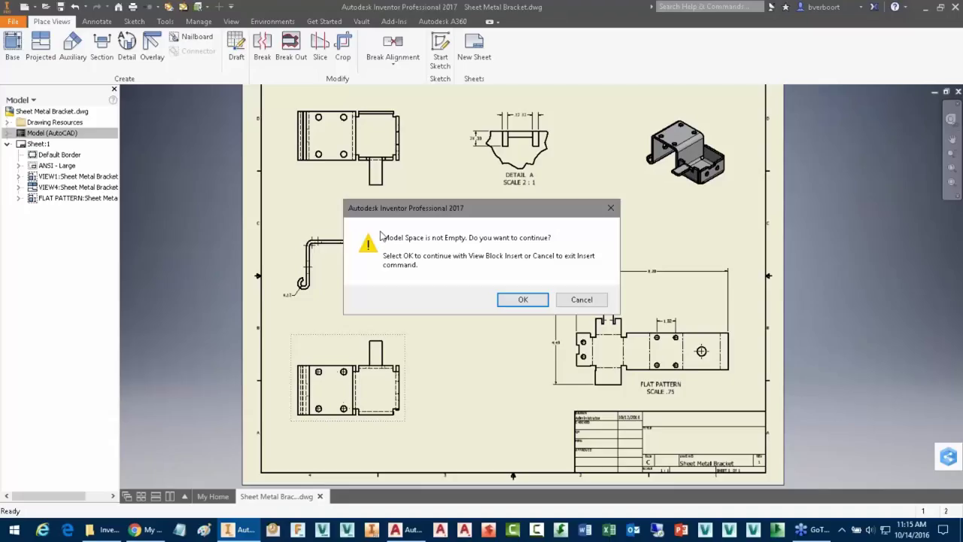
pyautogui.click(518, 299)
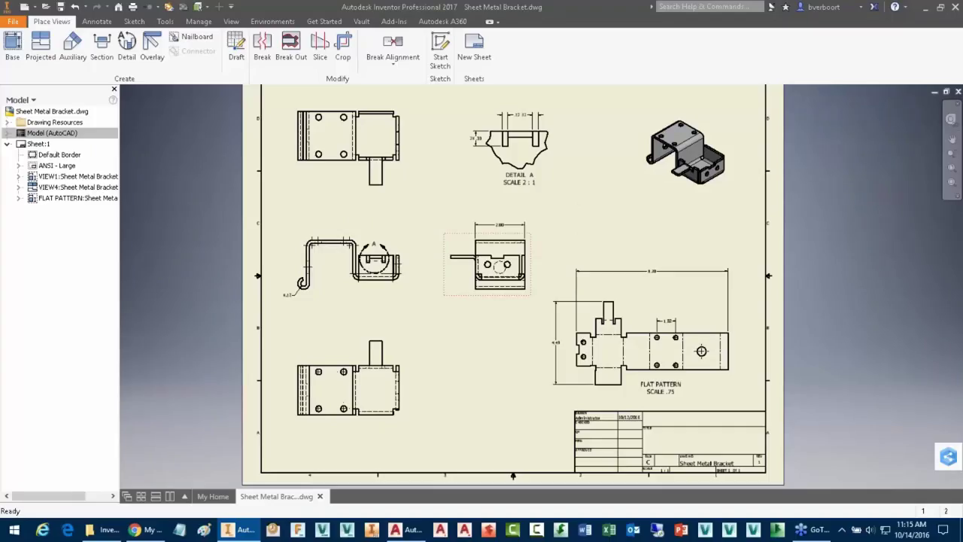
pyautogui.doubleClick(74, 135)
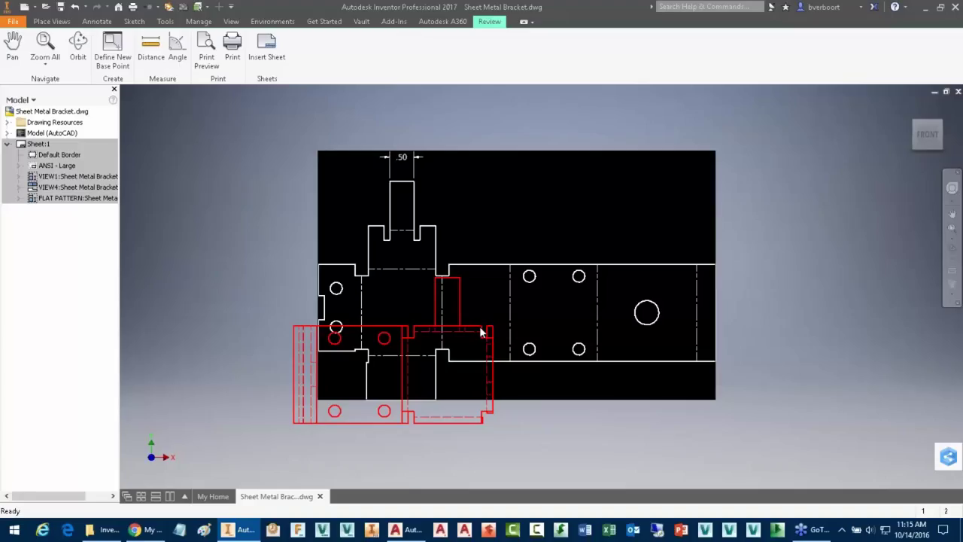
pyautogui.doubleClick(37, 144)
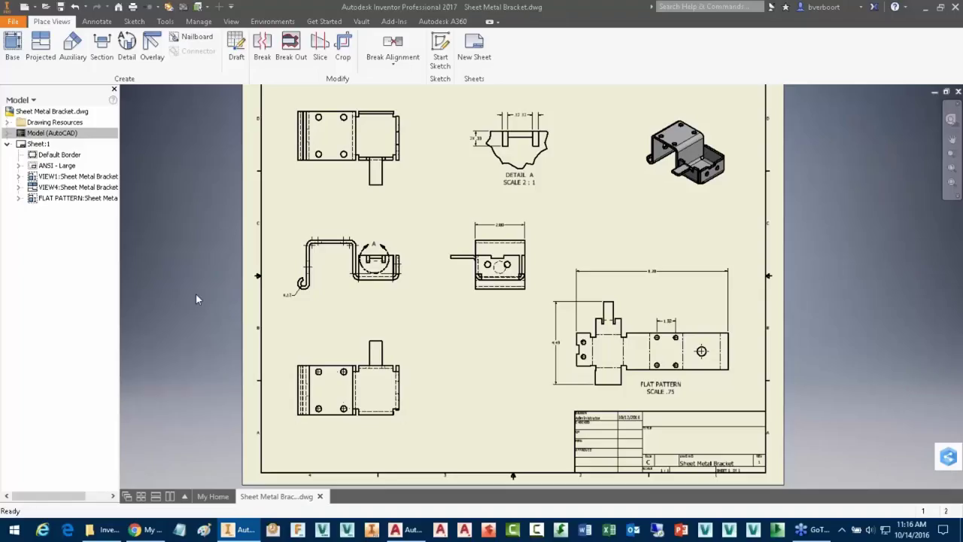
# Save and close the drawing in Inventor, and open Sheet Metal Bracket.dwg from the 02-Sheet Formats folder in AutoCAD
pyautogui.click(959, 91)
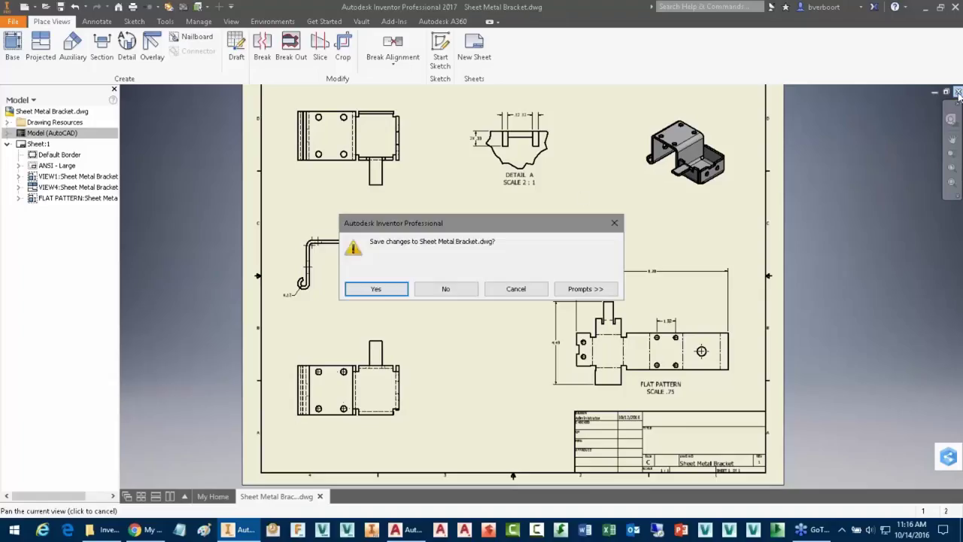
pyautogui.click(437, 292)
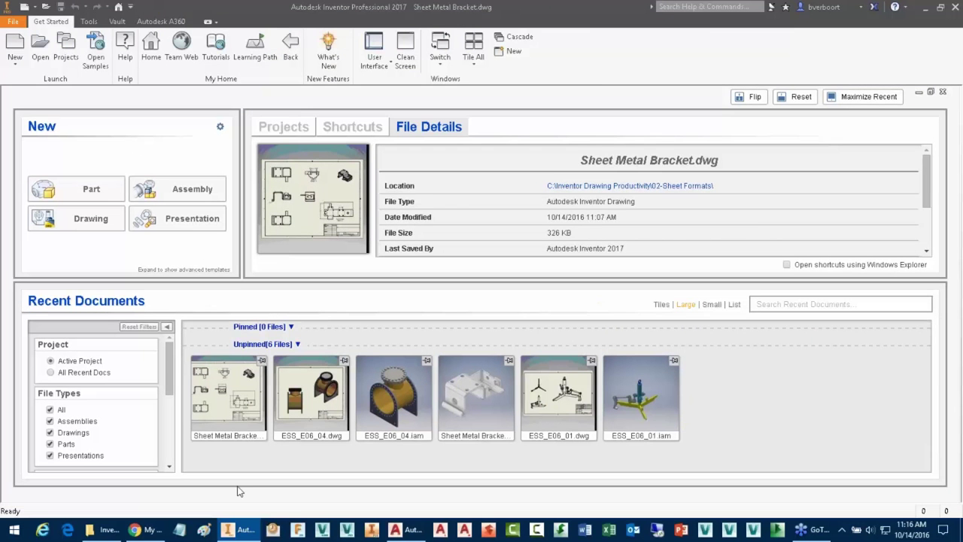
pyautogui.click(403, 532)
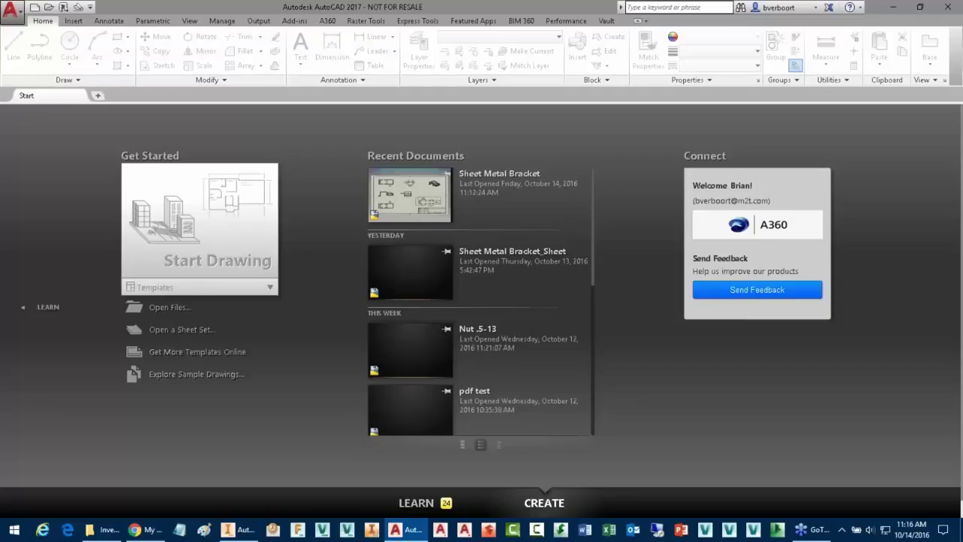
pyautogui.click(49, 8)
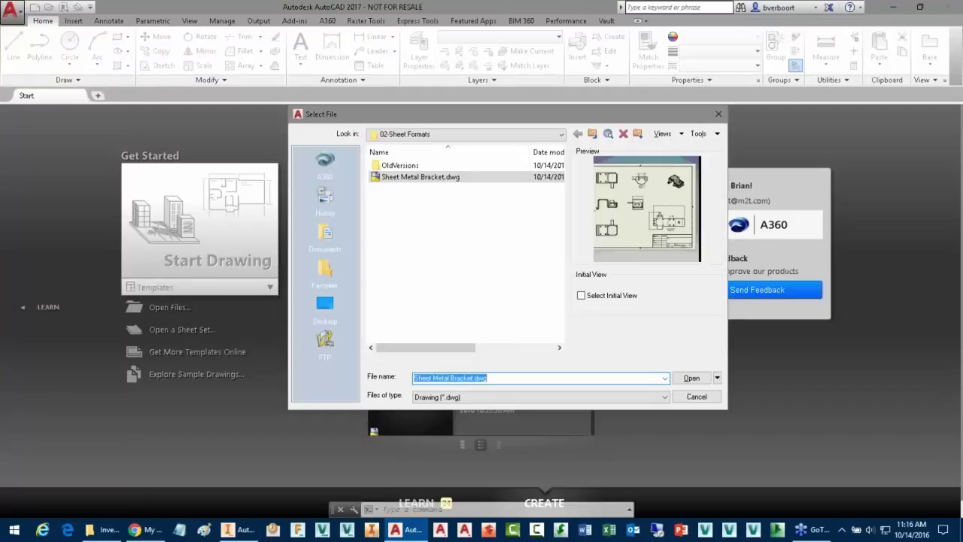
pyautogui.doubleClick(420, 178)
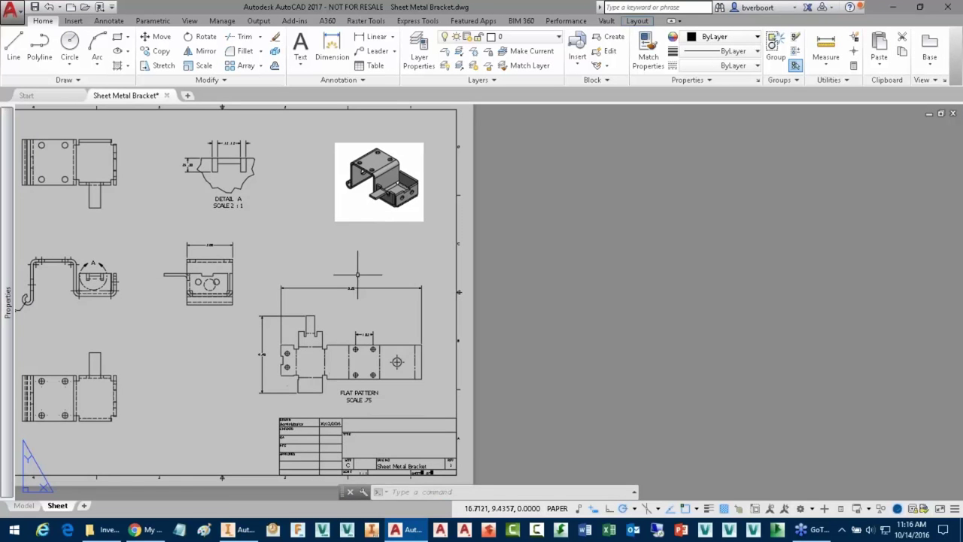
pyautogui.moveTo(365, 278); pyautogui.dragTo(578, 277, button='middle')
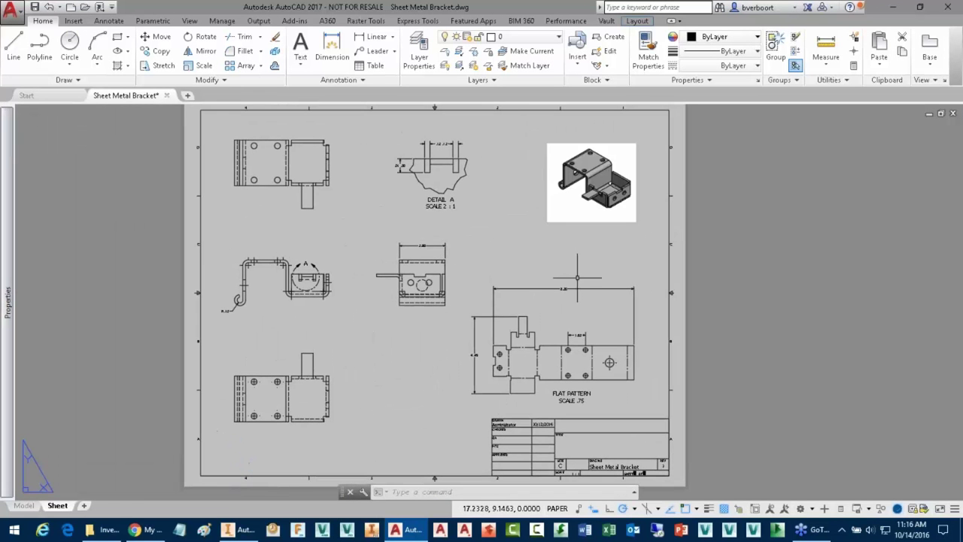
# Move the inserted bracket view in model space clear of the flat pattern, to its upper right
pyautogui.click(23, 505)
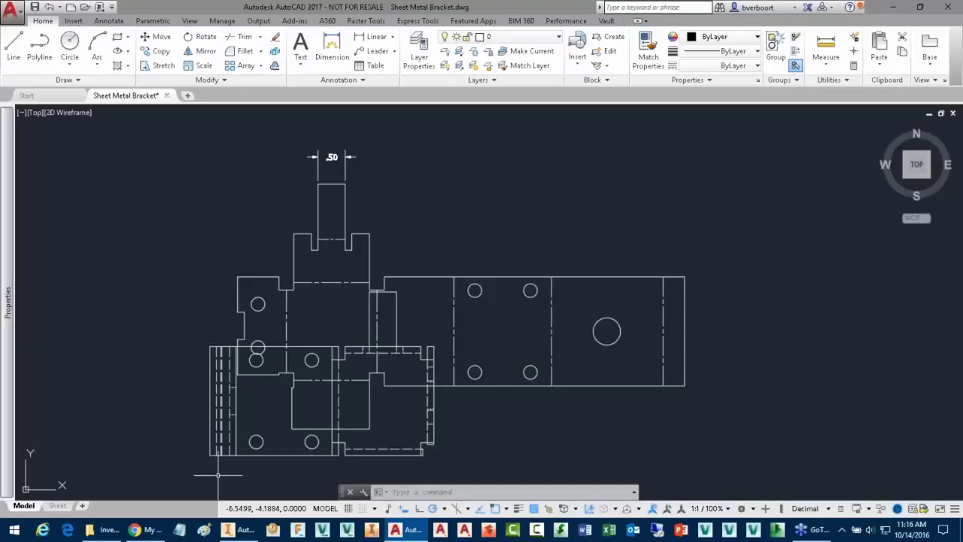
pyautogui.click(299, 349)
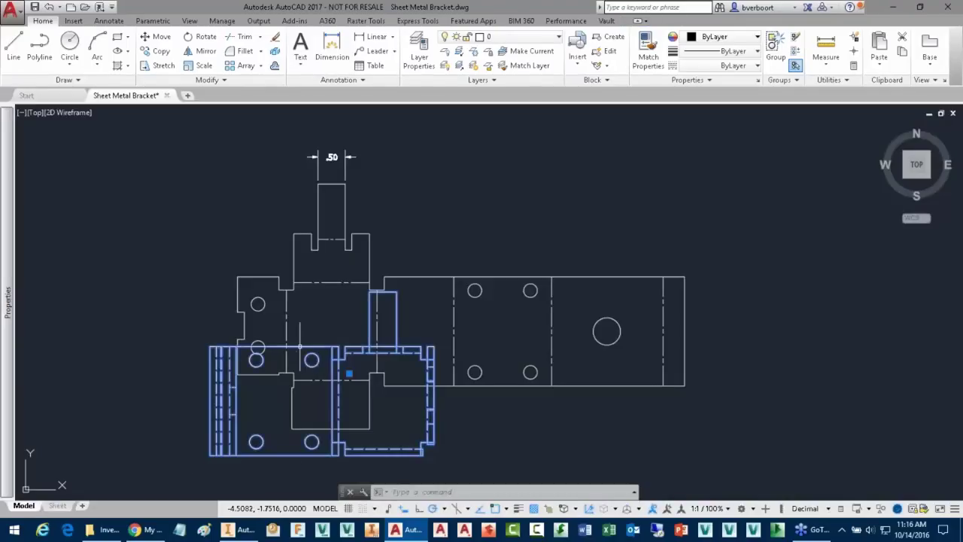
pyautogui.click(349, 373)
pyautogui.click(764, 160)
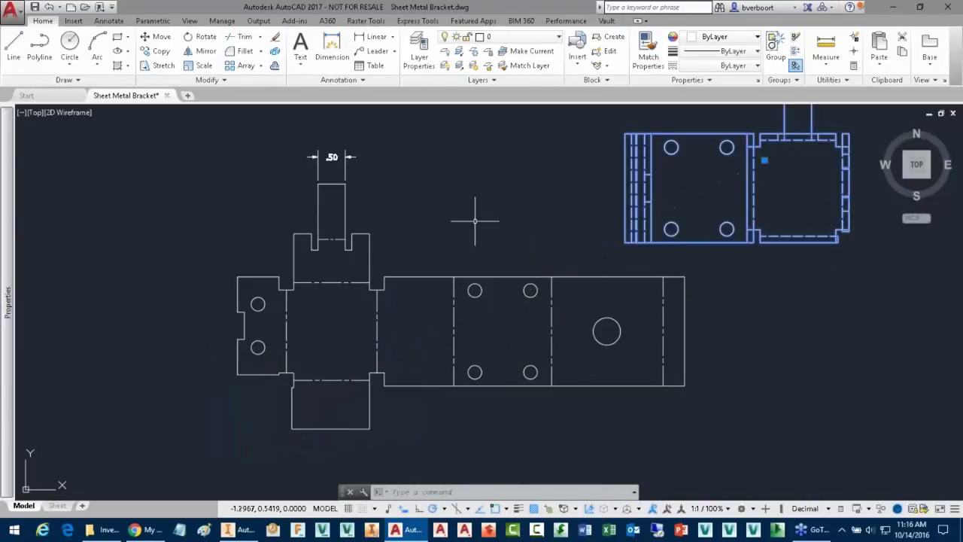
pyautogui.press('Escape')
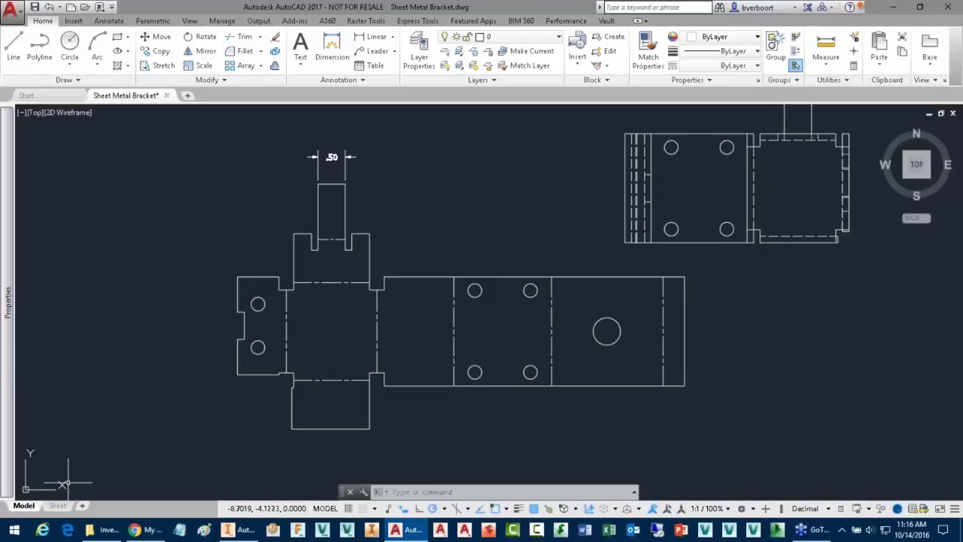
# Export the Sheet layout with EXPORTLAYOUT as Export Sheet Metal Bracket_Sheet.dwg in the 02-Sheet Formats folder and open the exported drawing
pyautogui.click(58, 505)
pyautogui.click(74, 275)
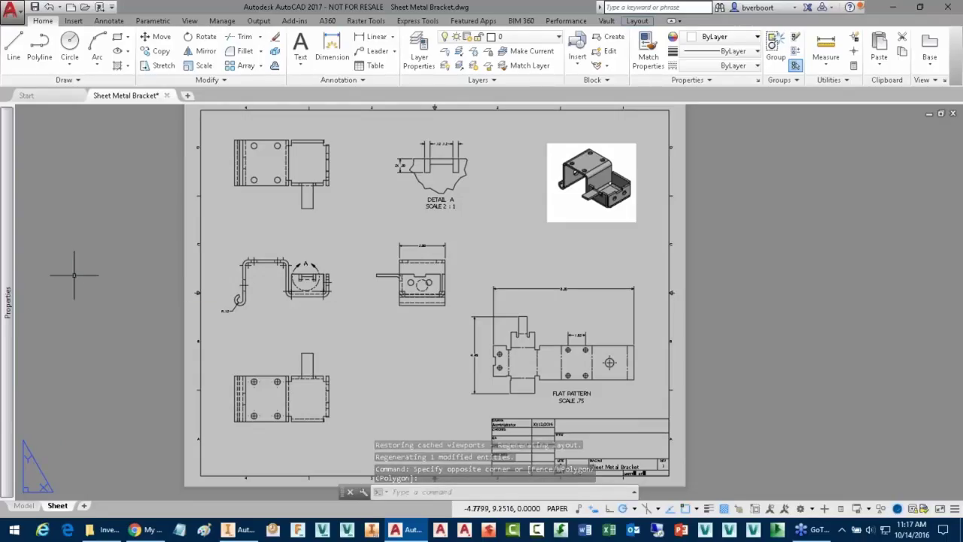
pyautogui.write('EXPORT')
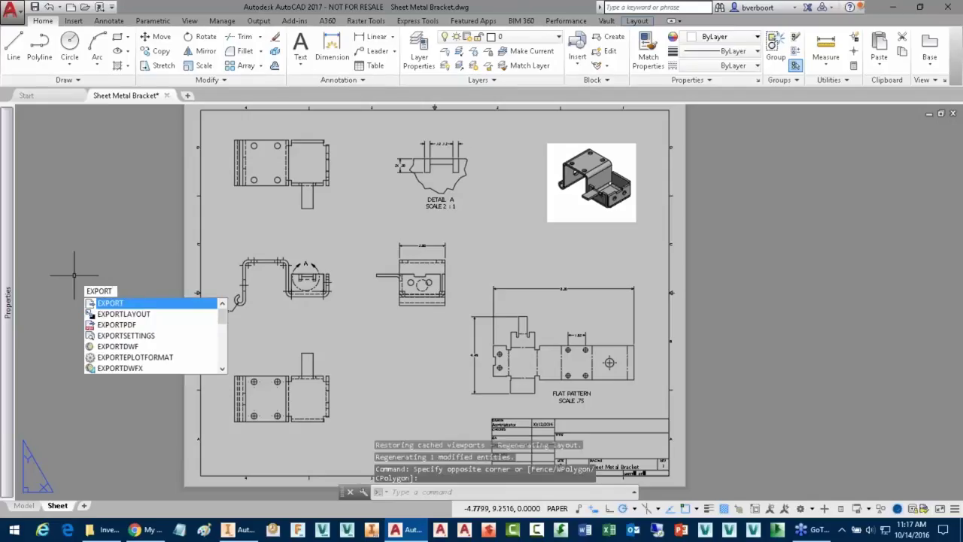
pyautogui.press('Down')
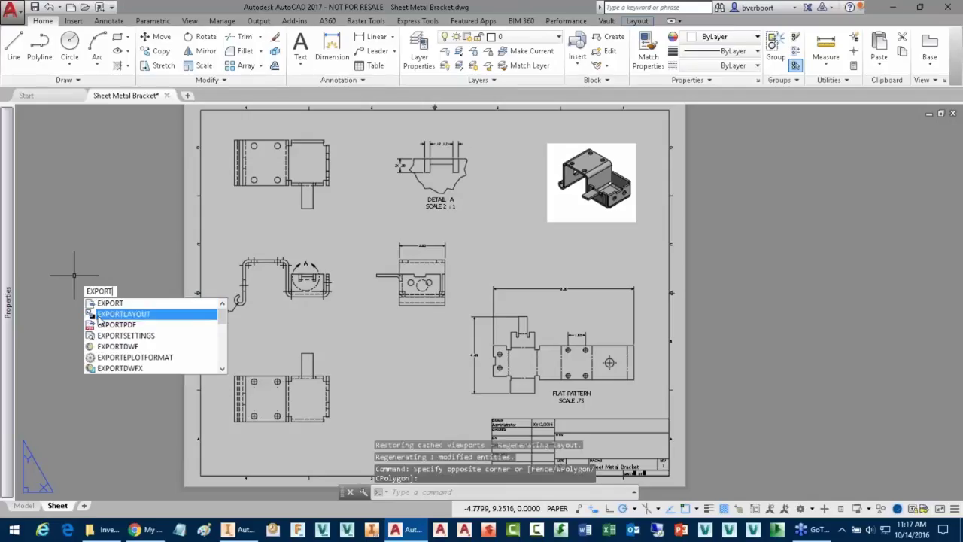
pyautogui.press('Return')
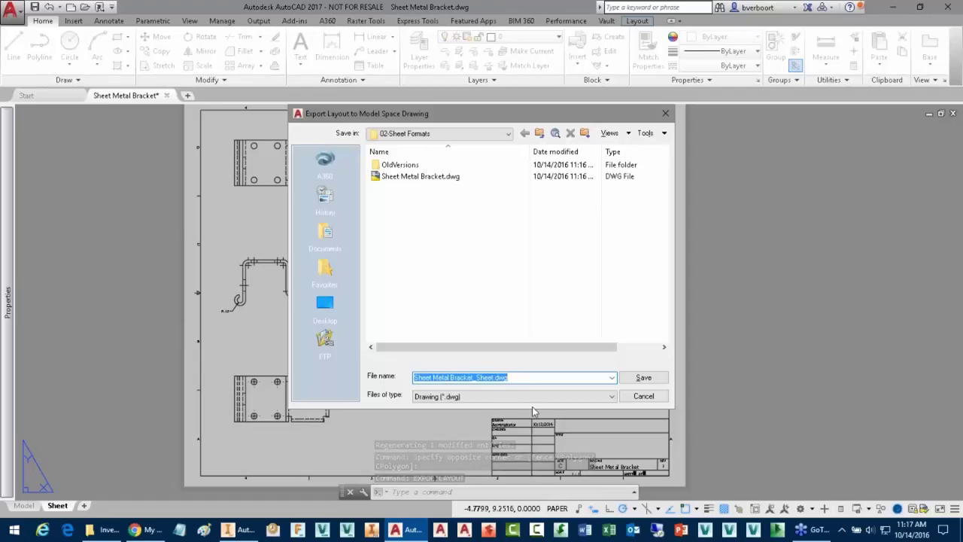
pyautogui.click(519, 377)
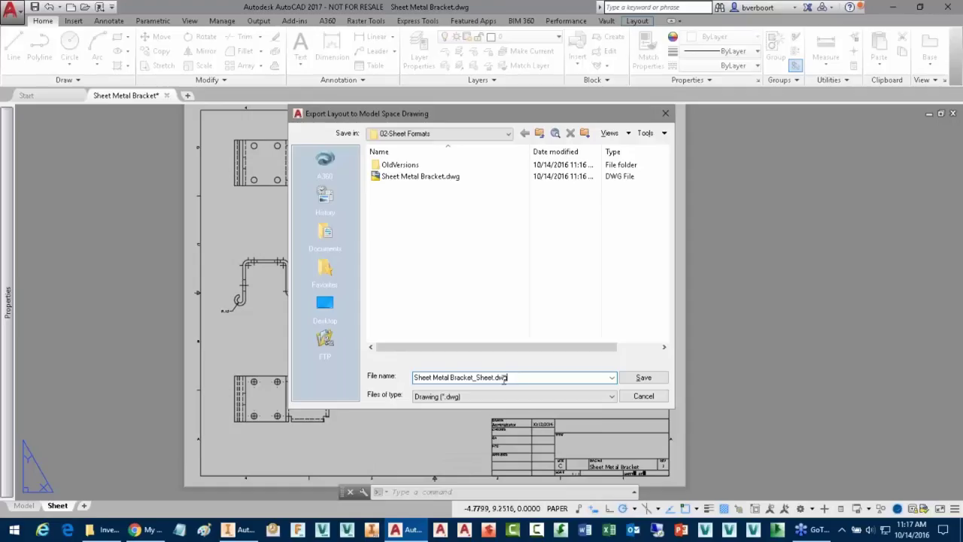
pyautogui.click(415, 377)
pyautogui.write('Expor')
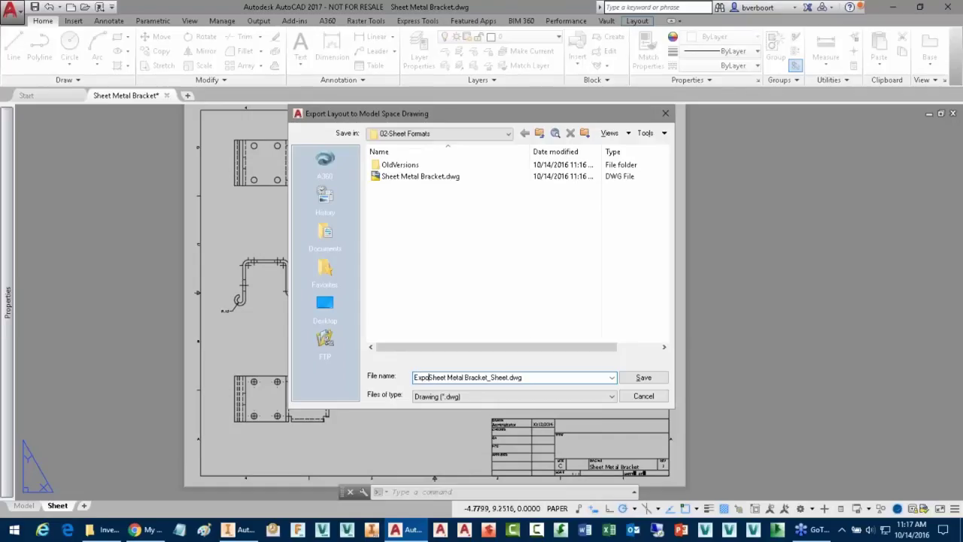
pyautogui.write('t')
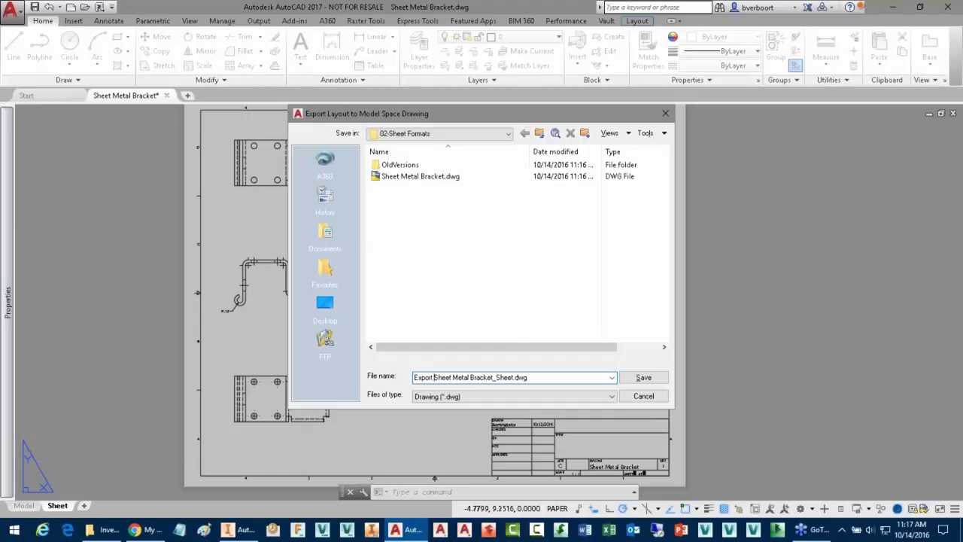
pyautogui.click(644, 377)
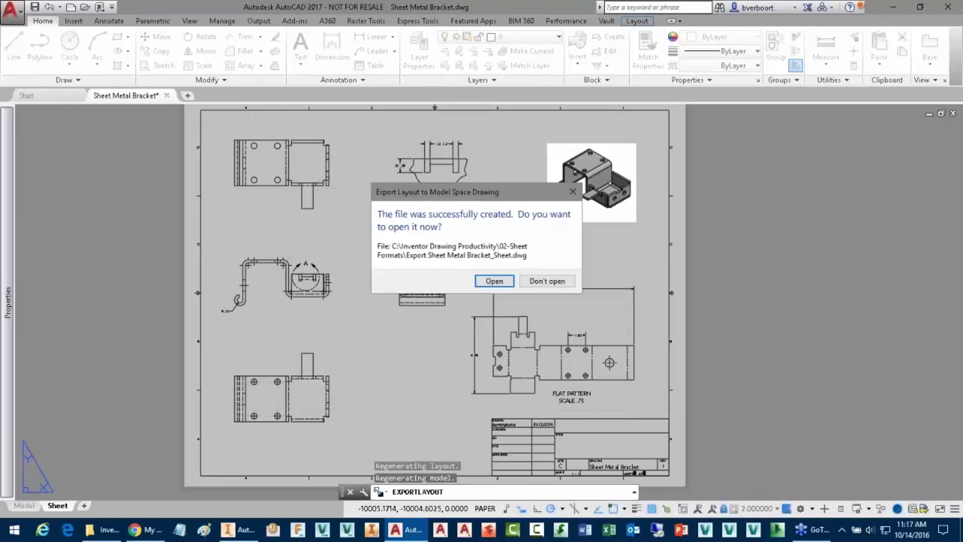
pyautogui.click(493, 281)
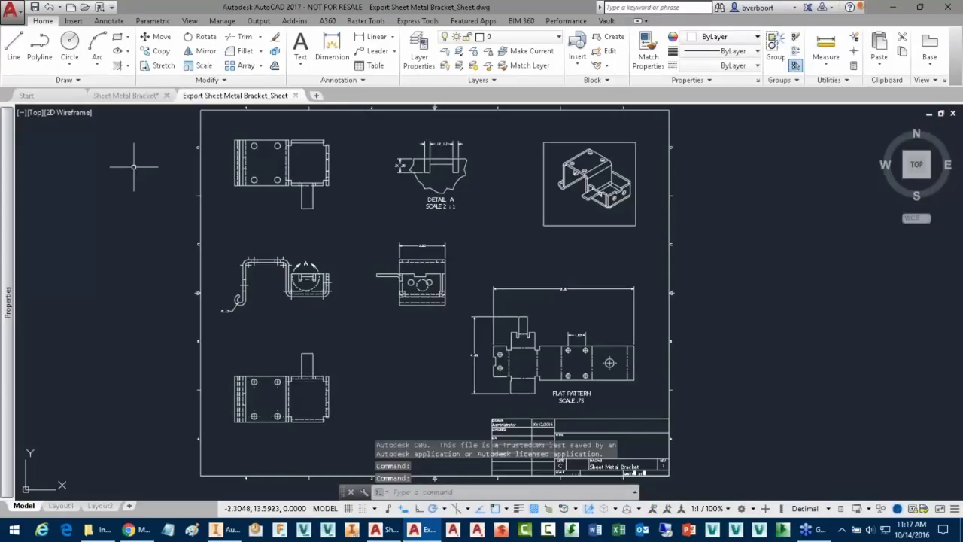
# Inspect the properties of the exported upper-left bracket view, clear the selection and hide the properties
pyautogui.moveTo(289, 101)
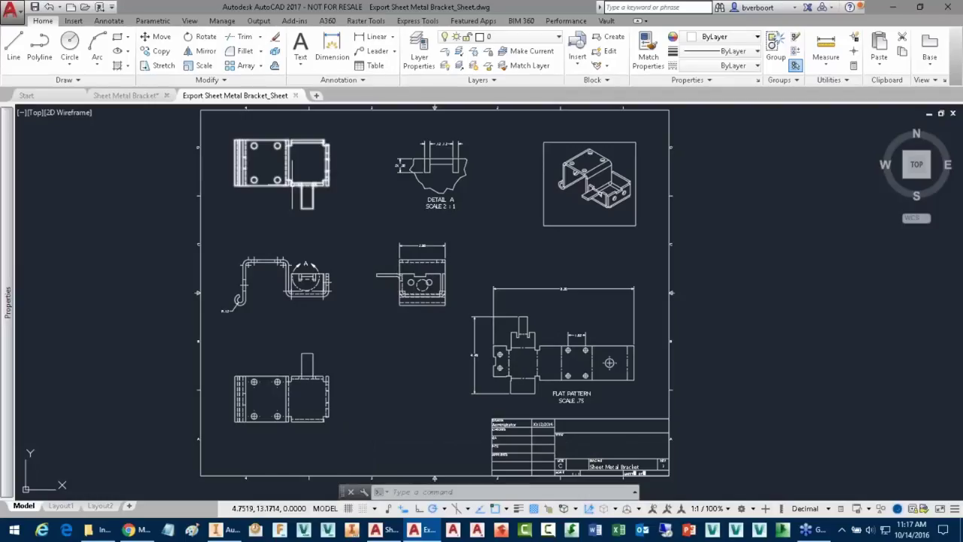
pyautogui.click(284, 192)
pyautogui.rightClick(292, 192)
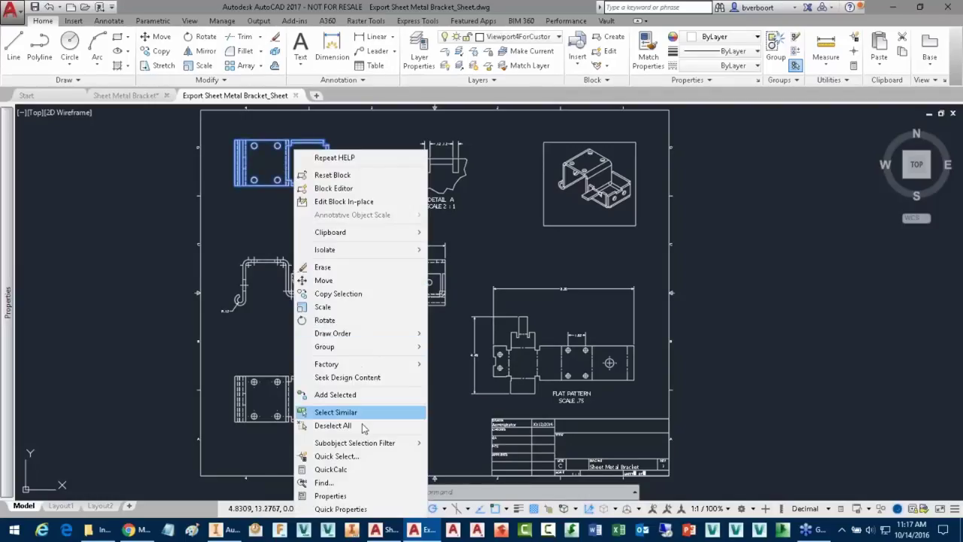
pyautogui.click(346, 497)
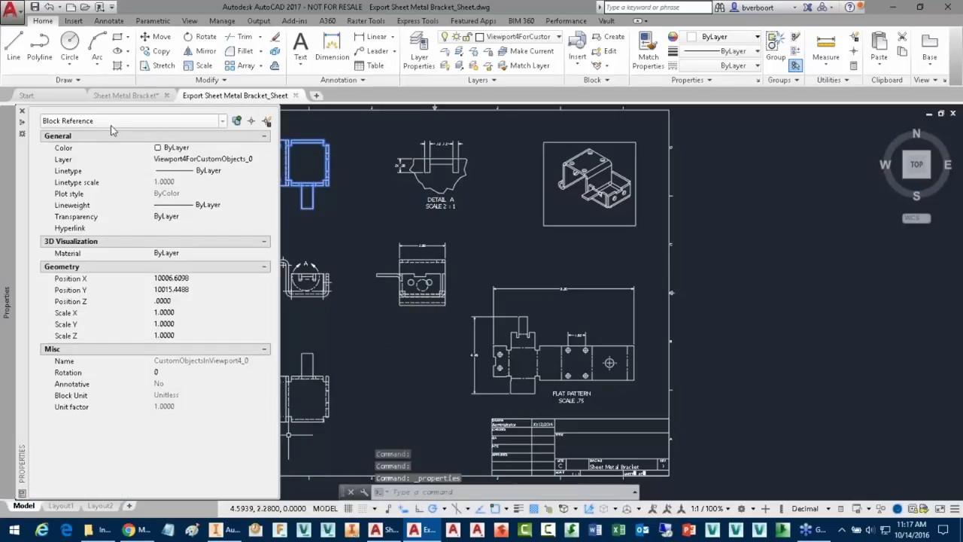
pyautogui.press('Escape')
pyautogui.press('Escape')
pyautogui.press('Escape')
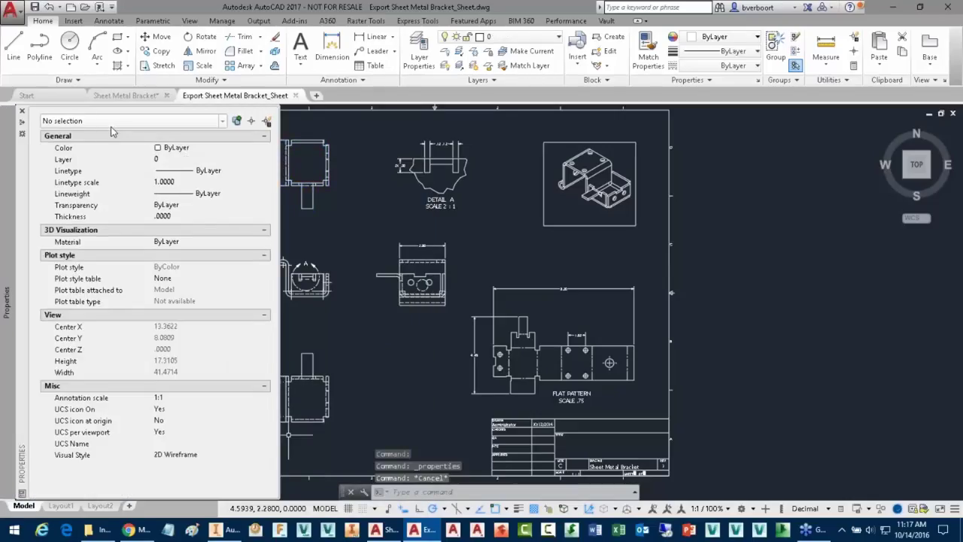
pyautogui.hotkey('ctrl', '1')
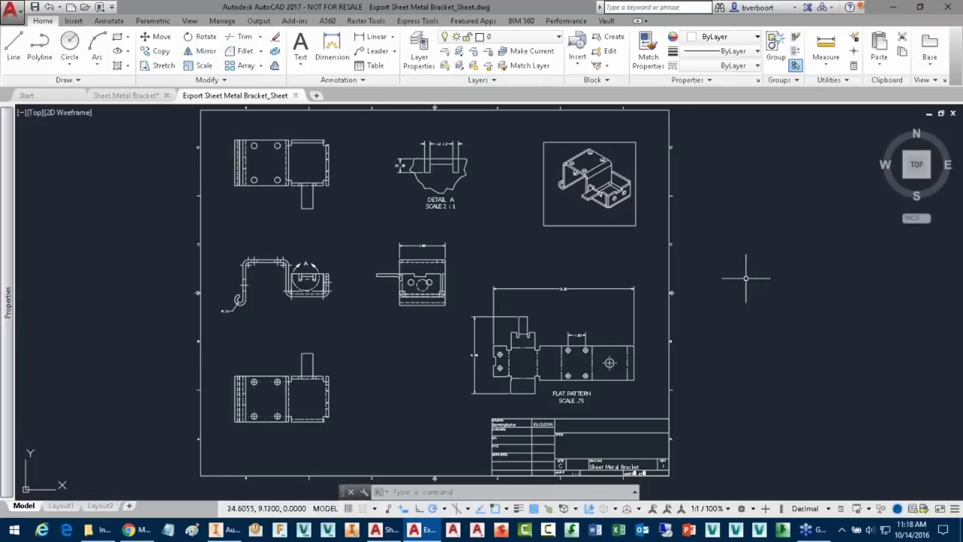
# Review Layout1 and Layout2 of the exported drawing, ending on Layout2
pyautogui.click(60, 505)
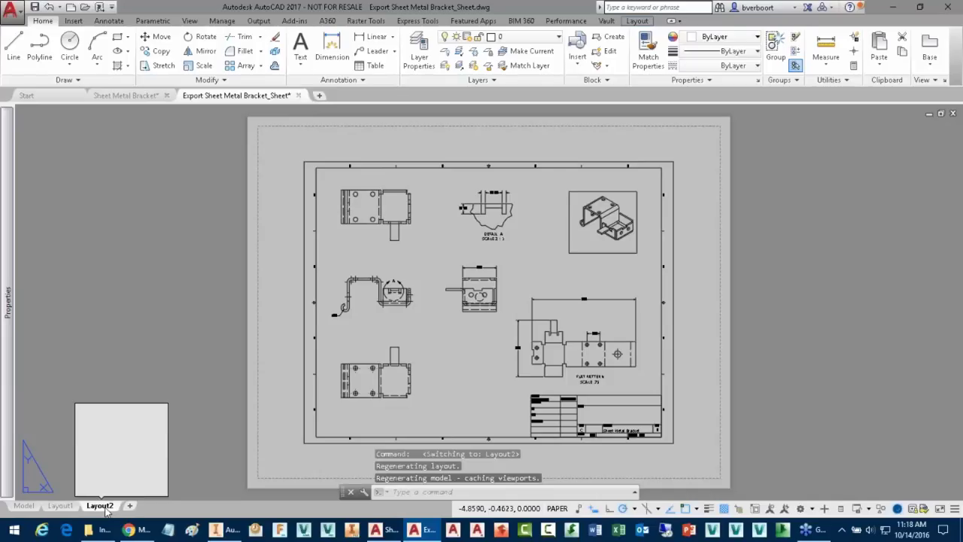
pyautogui.click(60, 506)
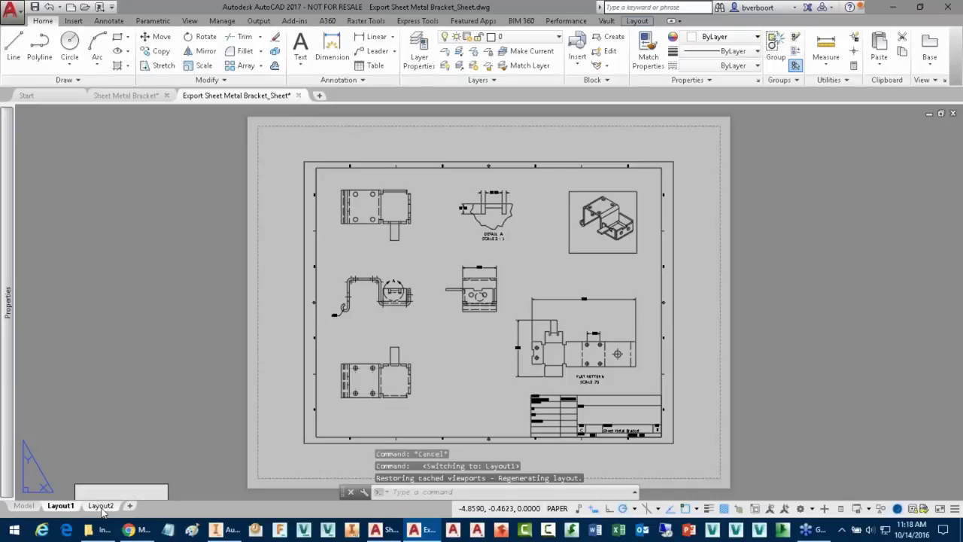
pyautogui.click(102, 509)
pyautogui.press('Escape')
pyautogui.press('Escape')
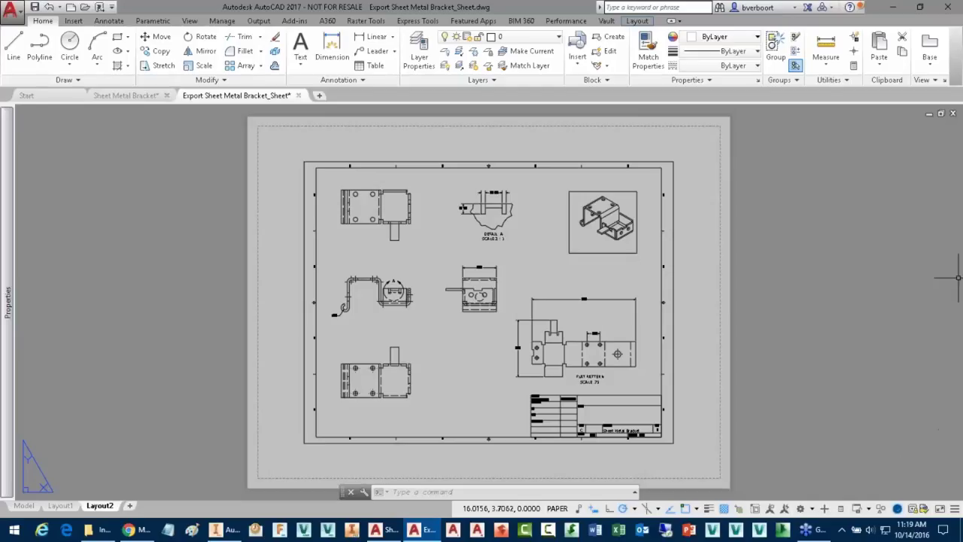
# Close the exported drawing without saving its changes, and close Sheet Metal Bracket.dwg as well
pyautogui.click(953, 116)
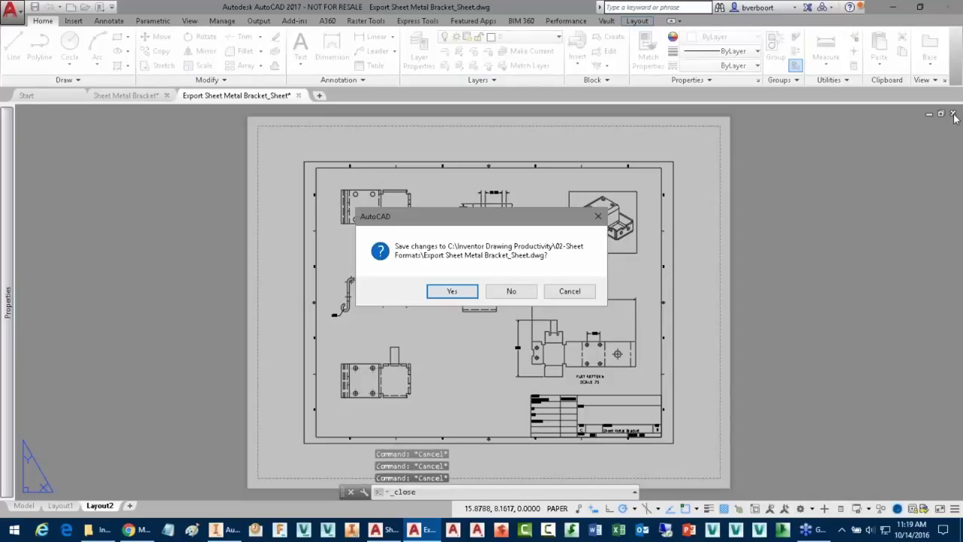
pyautogui.click(523, 291)
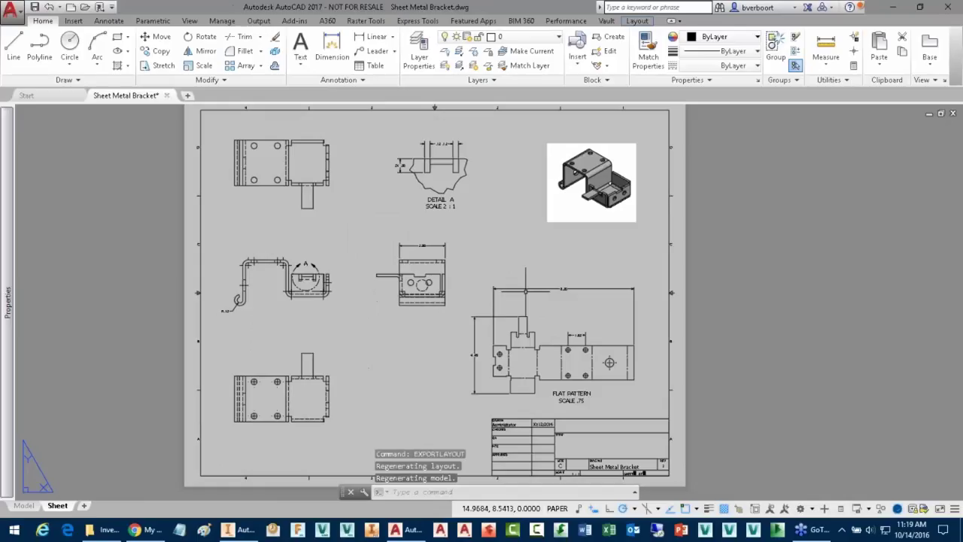
pyautogui.click(954, 116)
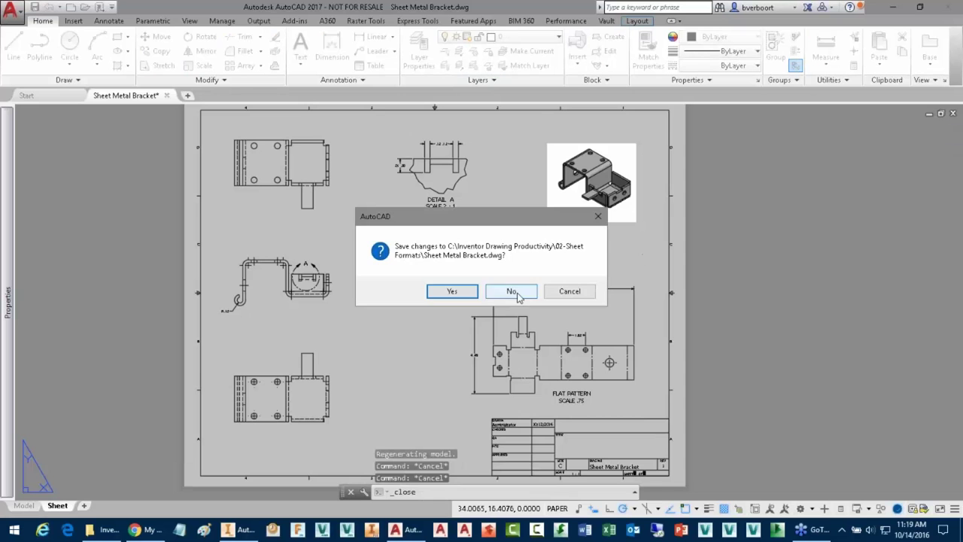